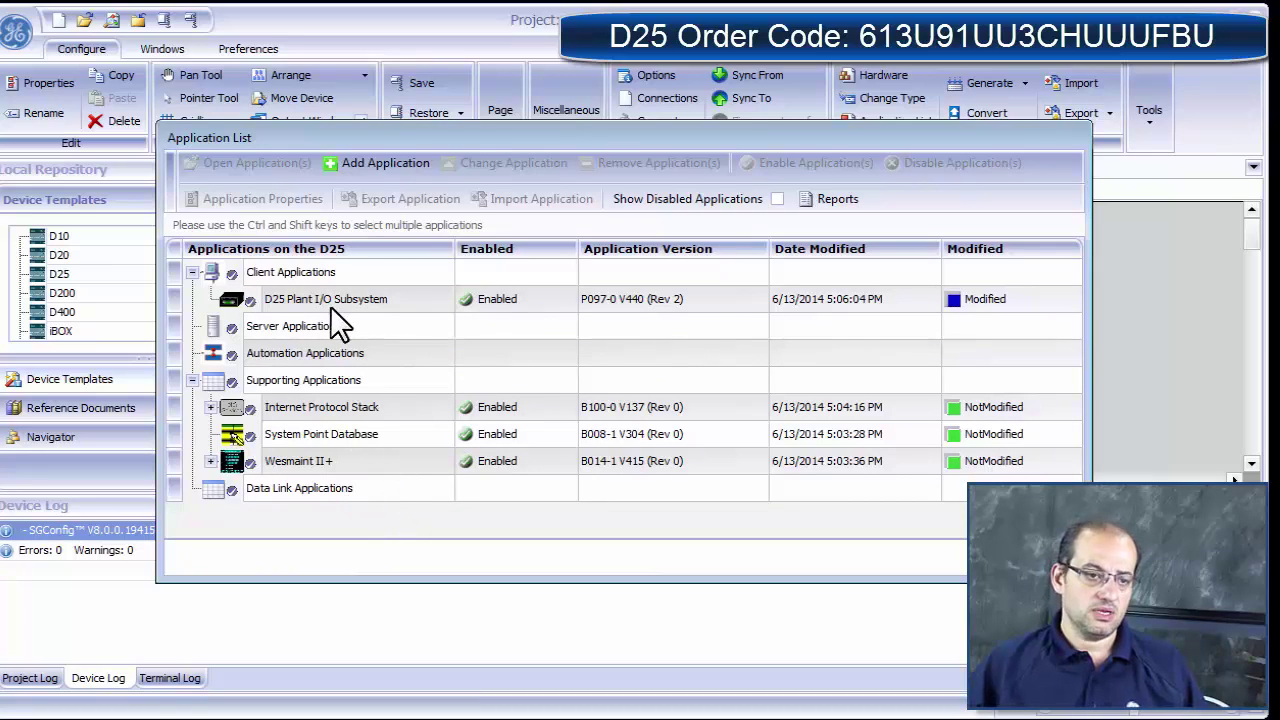
Open the Wesmaint II+ application from the D25's application list and show its configuration as tables.
{"action": "mouse_move", "coordinate": [330, 306]}
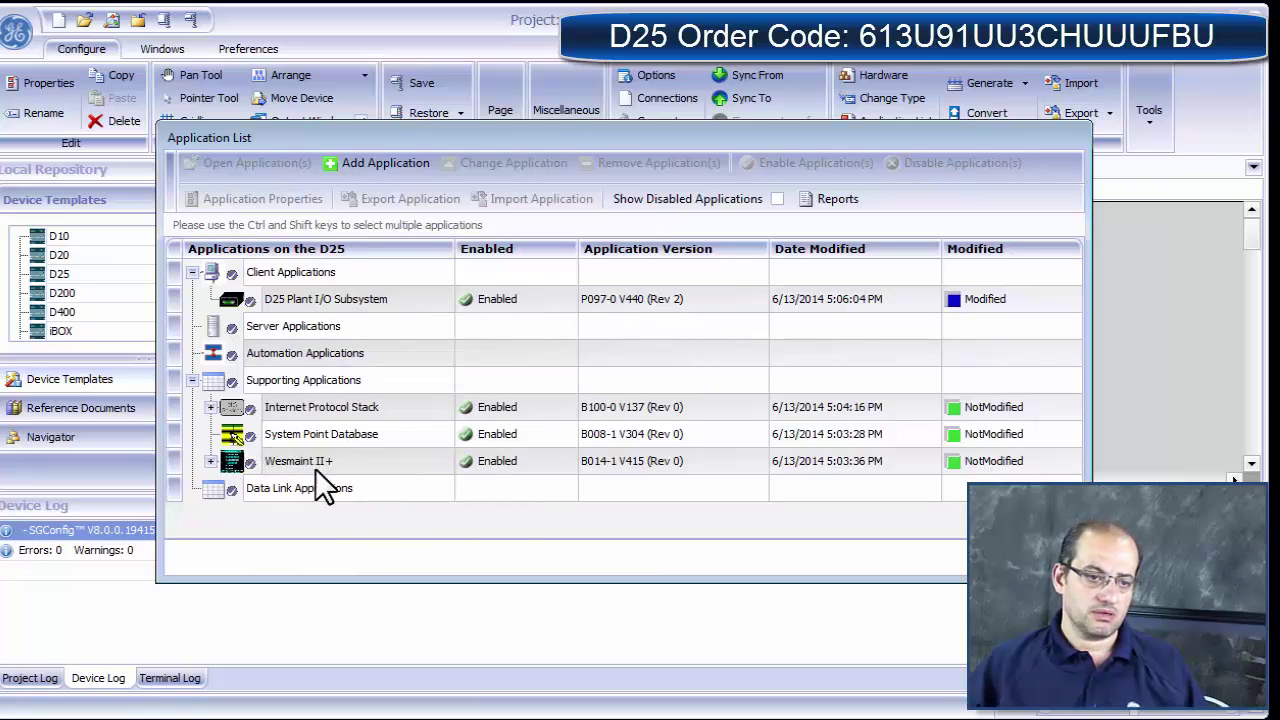
{"action": "mouse_move", "coordinate": [327, 467]}
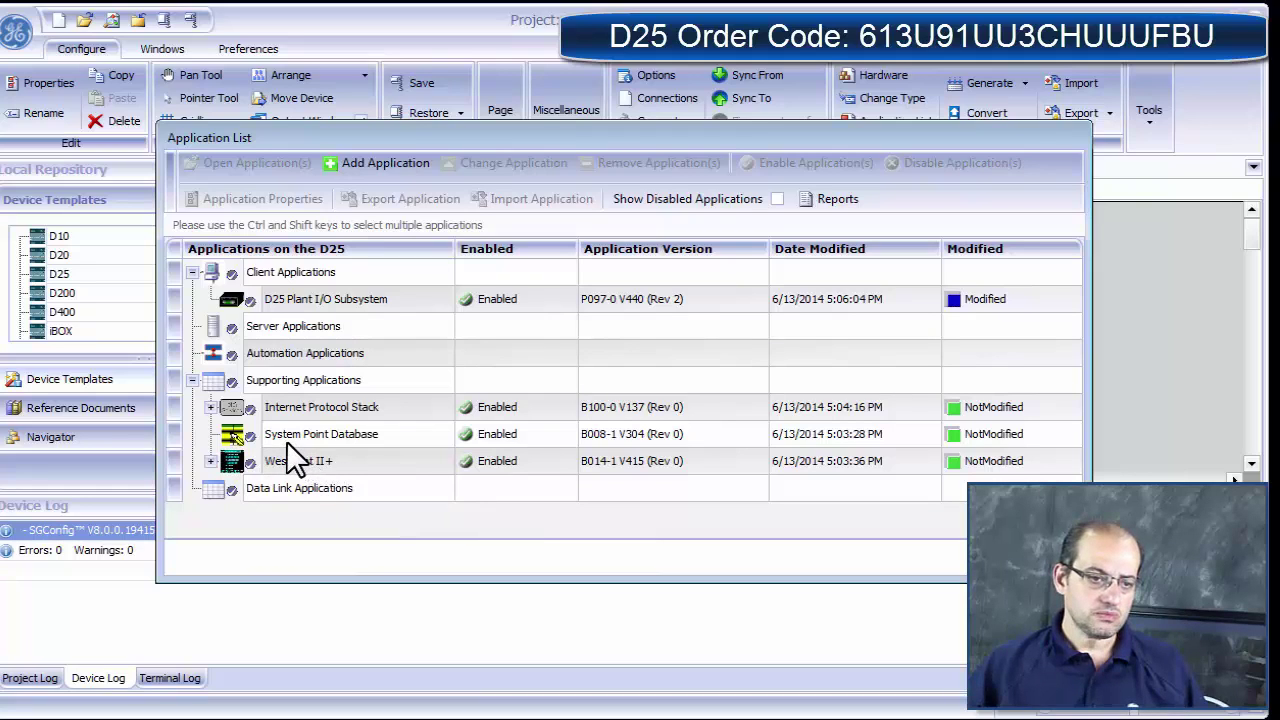
{"action": "mouse_move", "coordinate": [285, 440]}
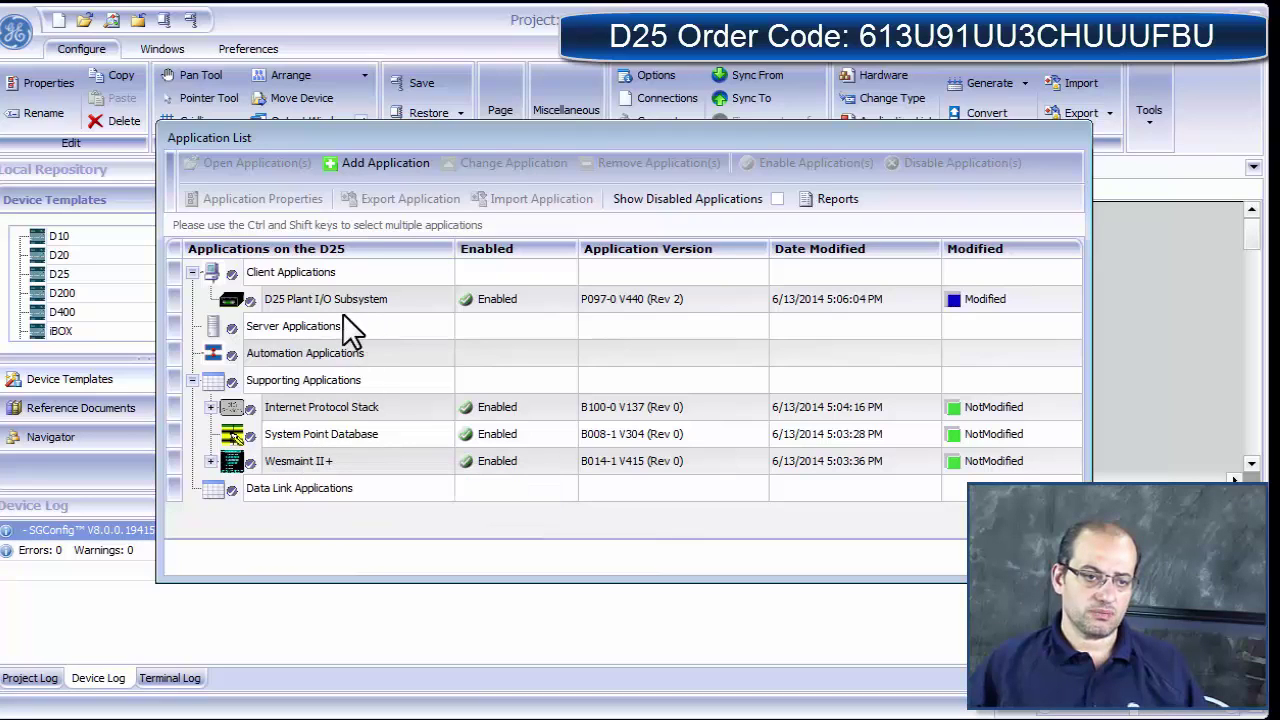
{"action": "mouse_move", "coordinate": [333, 436]}
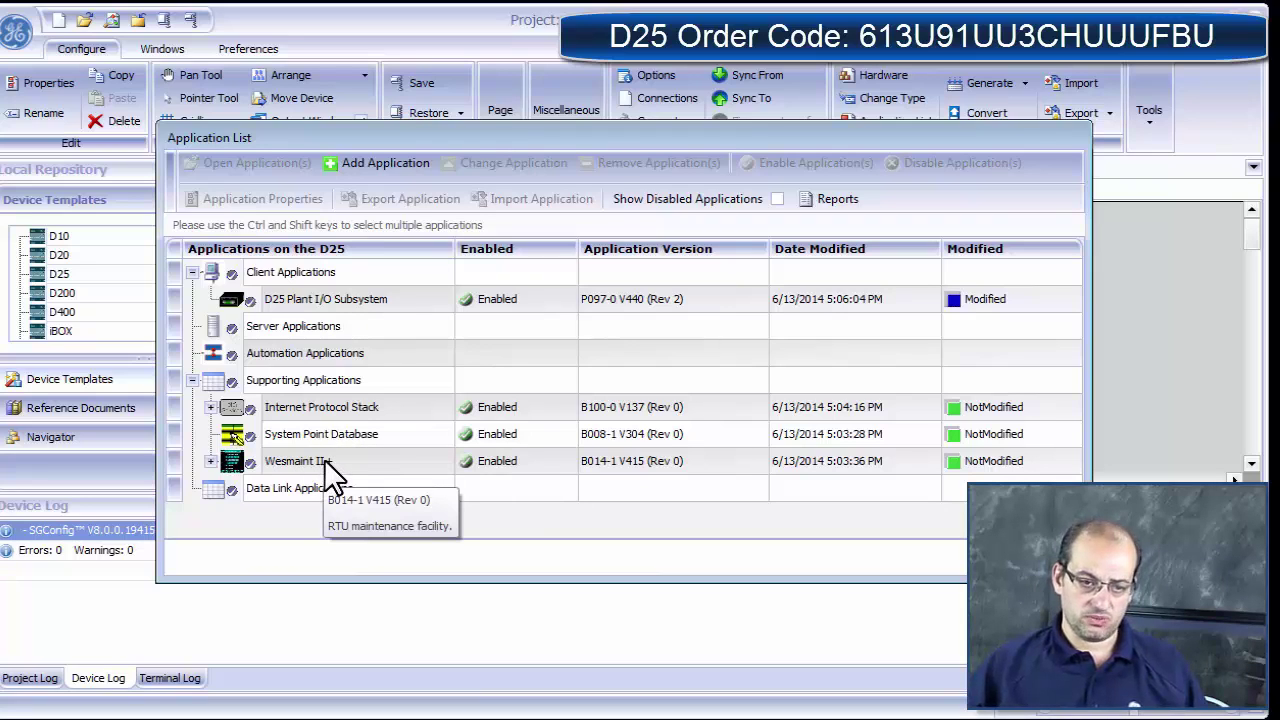
{"action": "left_click", "coordinate": [324, 461]}
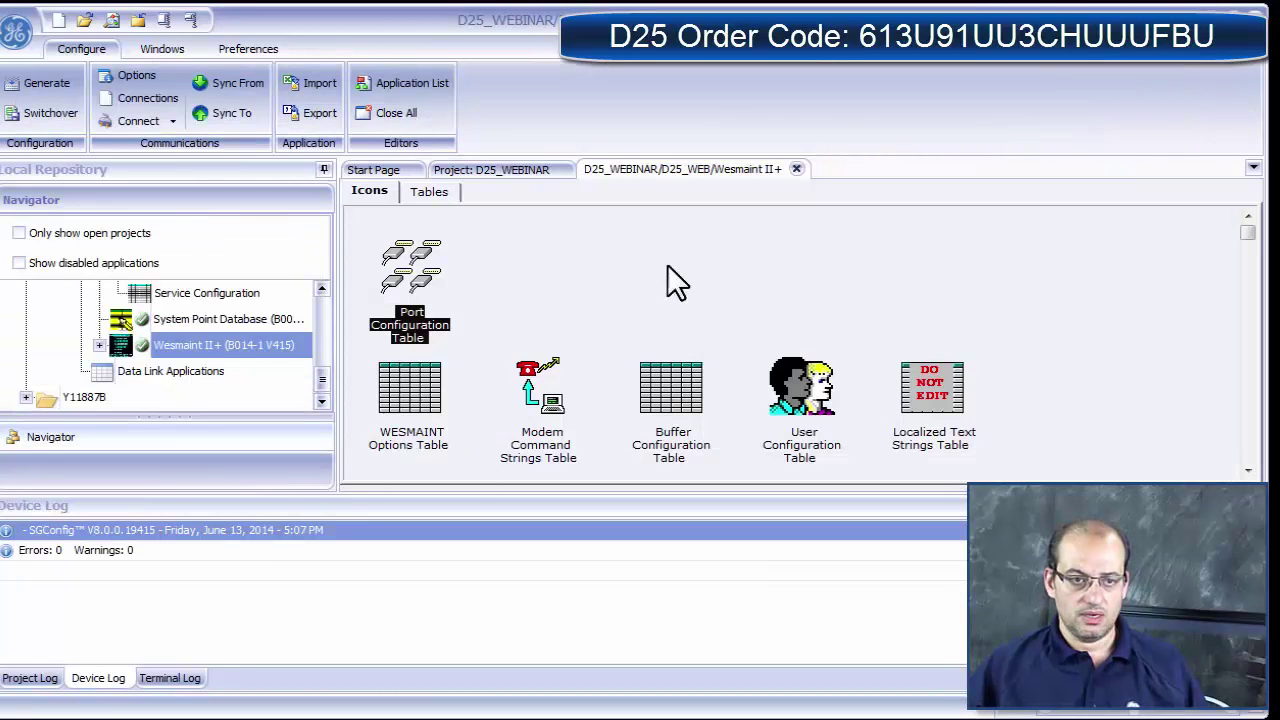
{"action": "left_click", "coordinate": [428, 190]}
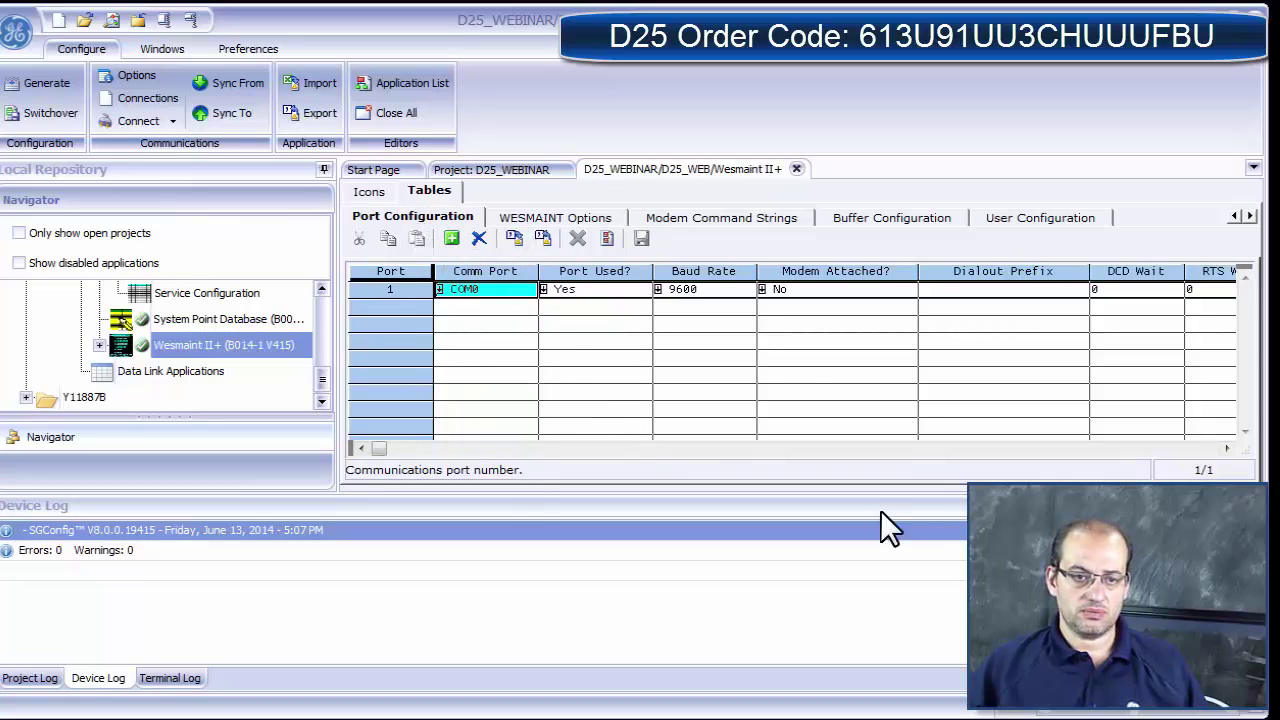
Set the Display Type of port 1 in the Port Configuration table to Single Col w/Desc.
{"action": "left_click", "coordinate": [1198, 450]}
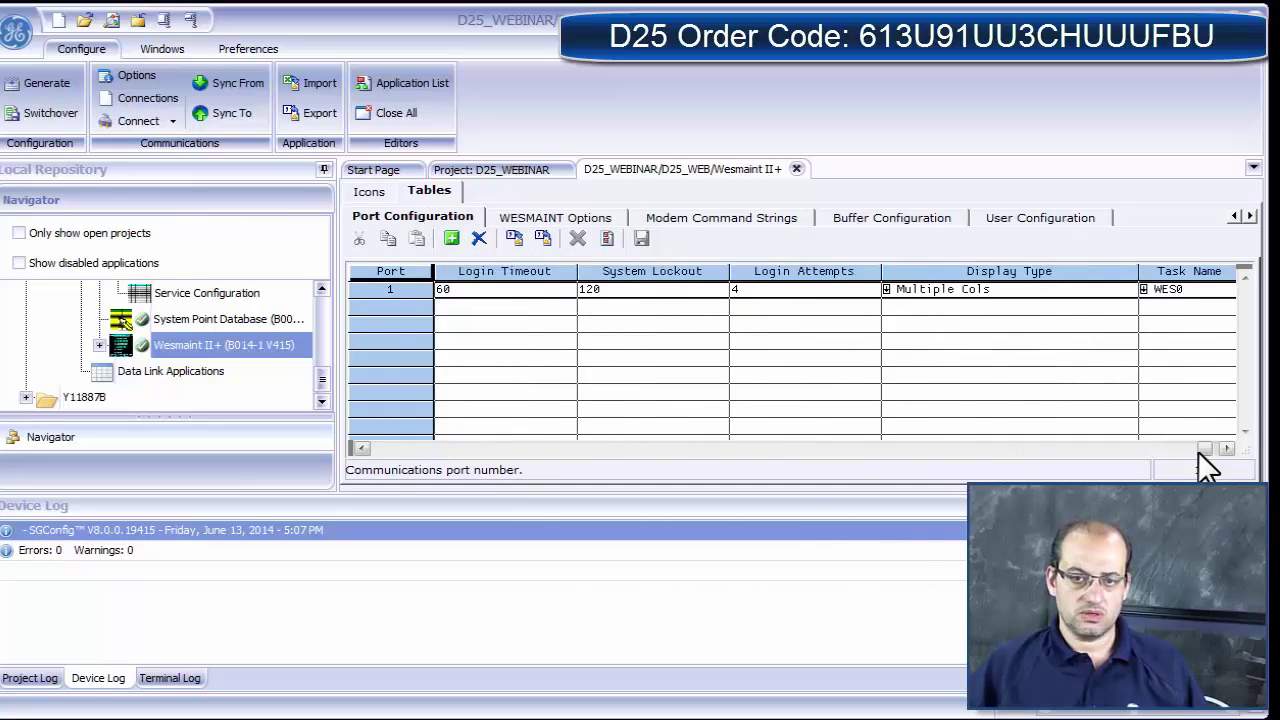
{"action": "left_click", "coordinate": [1010, 288]}
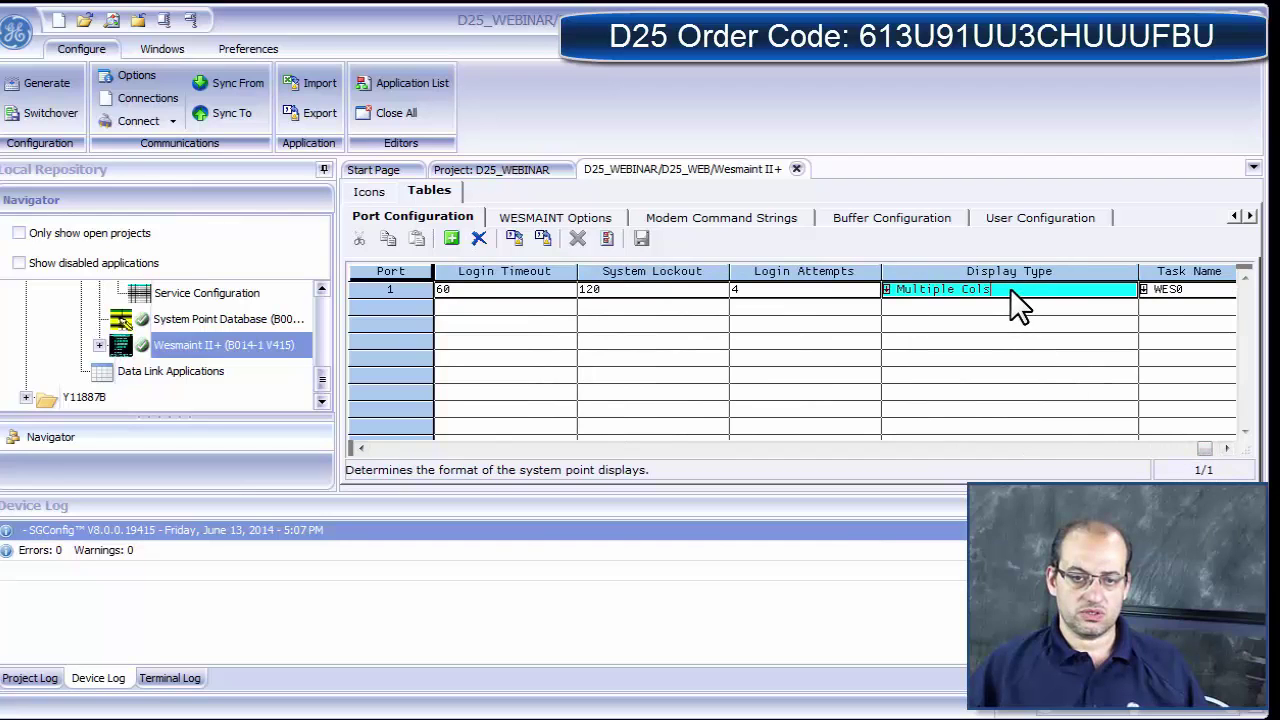
{"action": "left_click", "coordinate": [1010, 288]}
{"action": "left_click", "coordinate": [990, 289]}
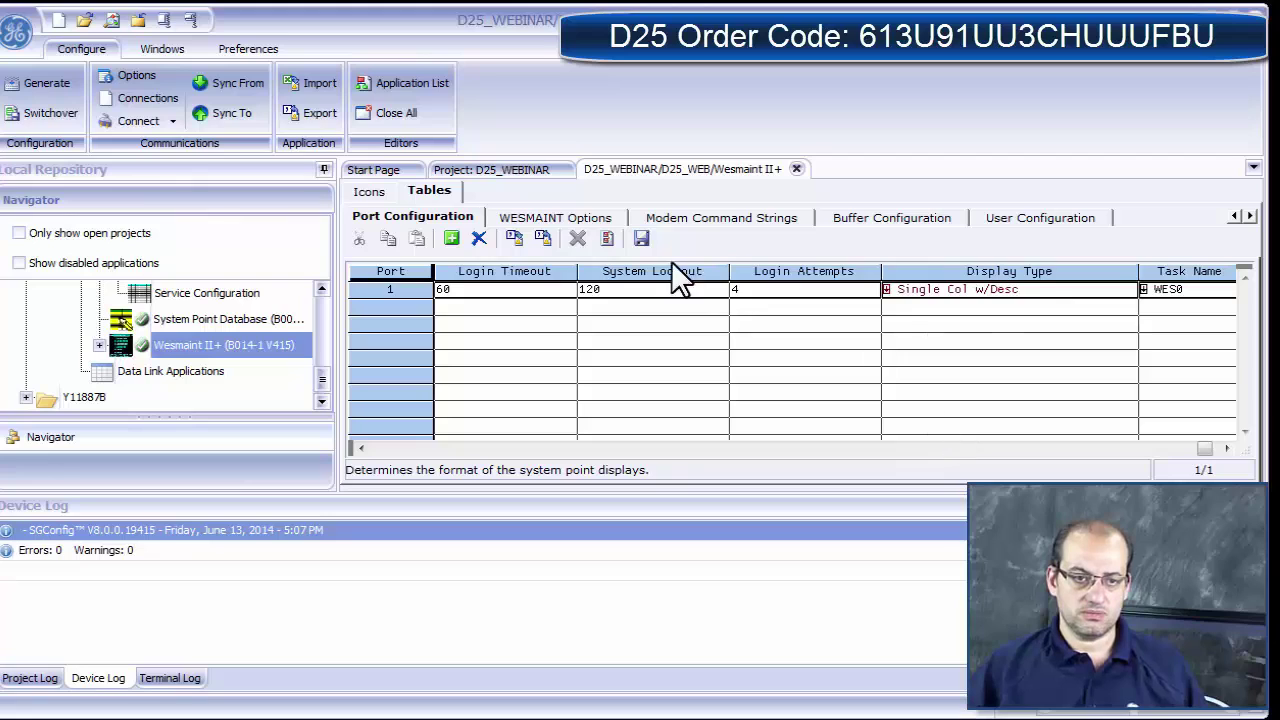
In the Buffer Configuration table, set both the SOE Buffer Size and the COS Buffer Size to 100.
{"action": "left_click", "coordinate": [520, 218]}
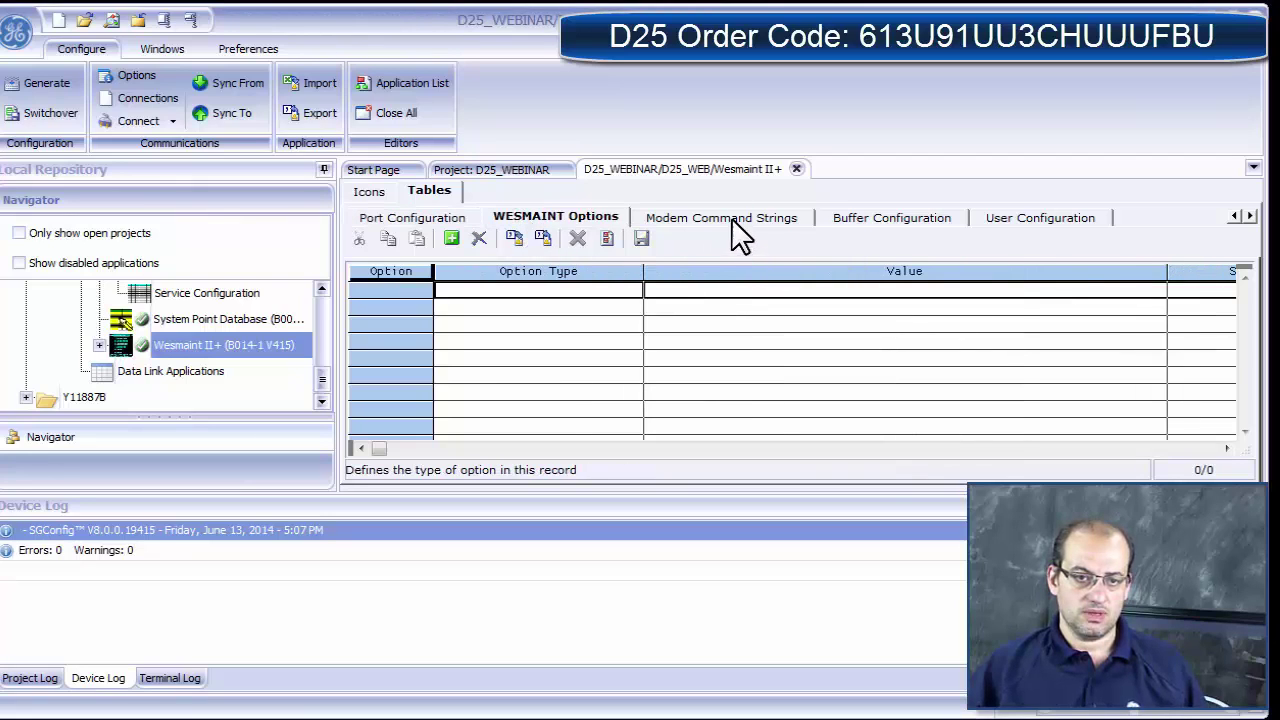
{"action": "left_click", "coordinate": [731, 218]}
{"action": "left_click", "coordinate": [867, 217]}
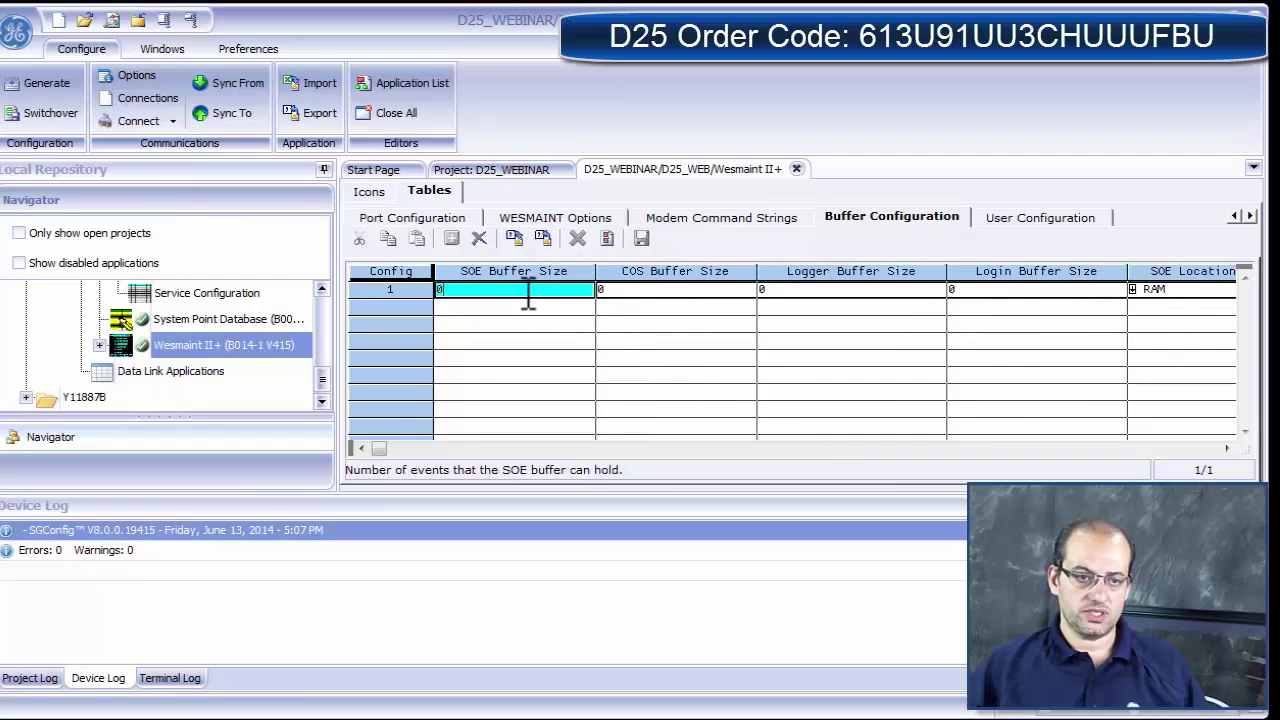
{"action": "key", "text": "BackSpace"}
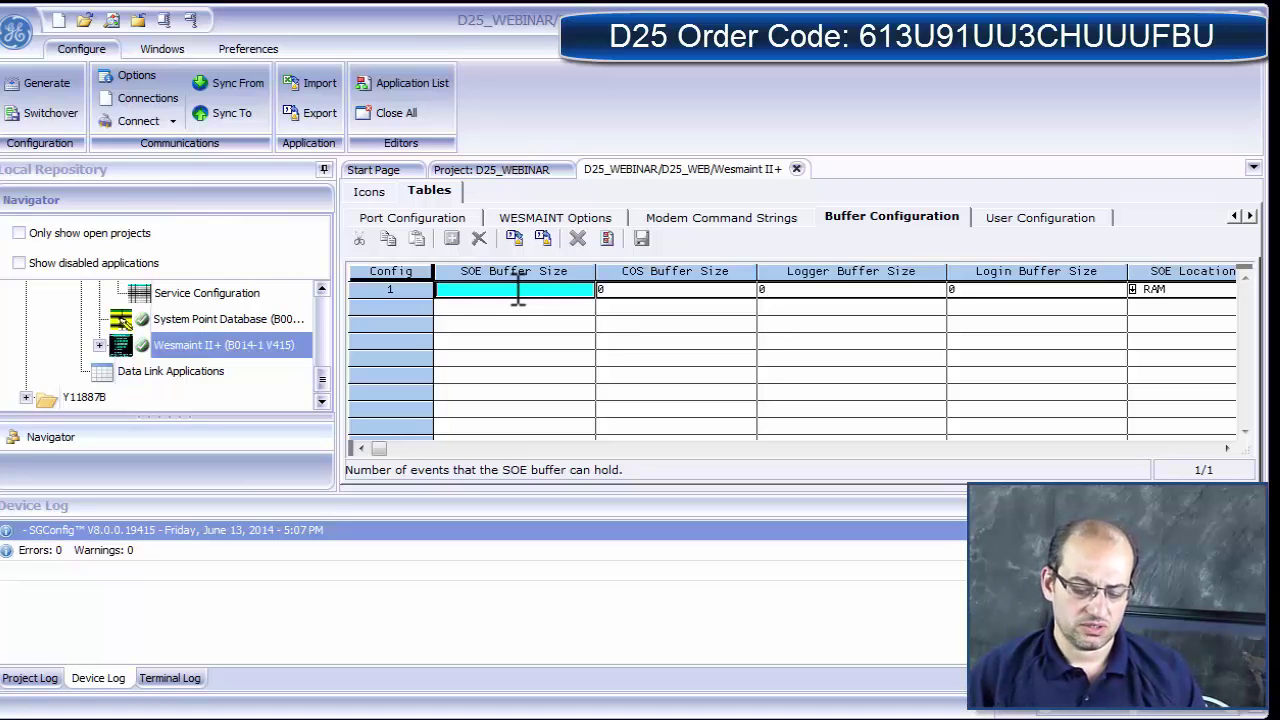
{"action": "type", "text": "100"}
{"action": "key", "text": "Tab"}
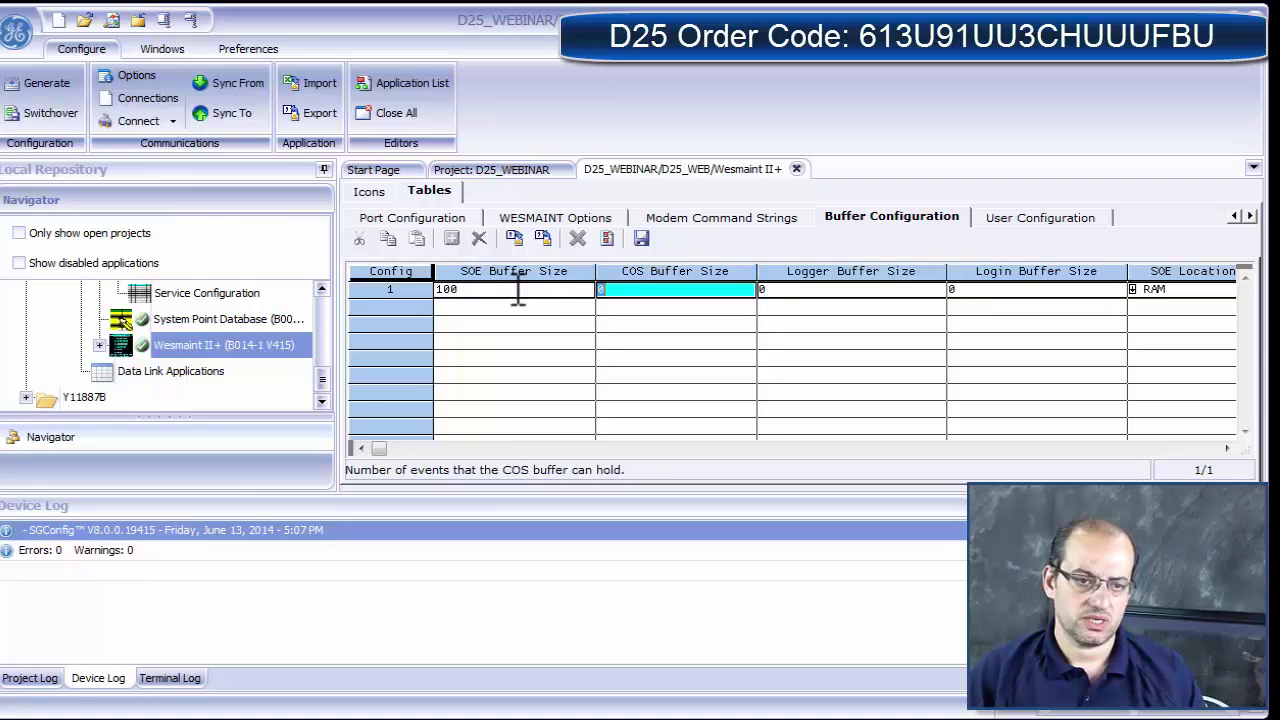
{"action": "type", "text": "100"}
{"action": "key", "text": "Tab"}
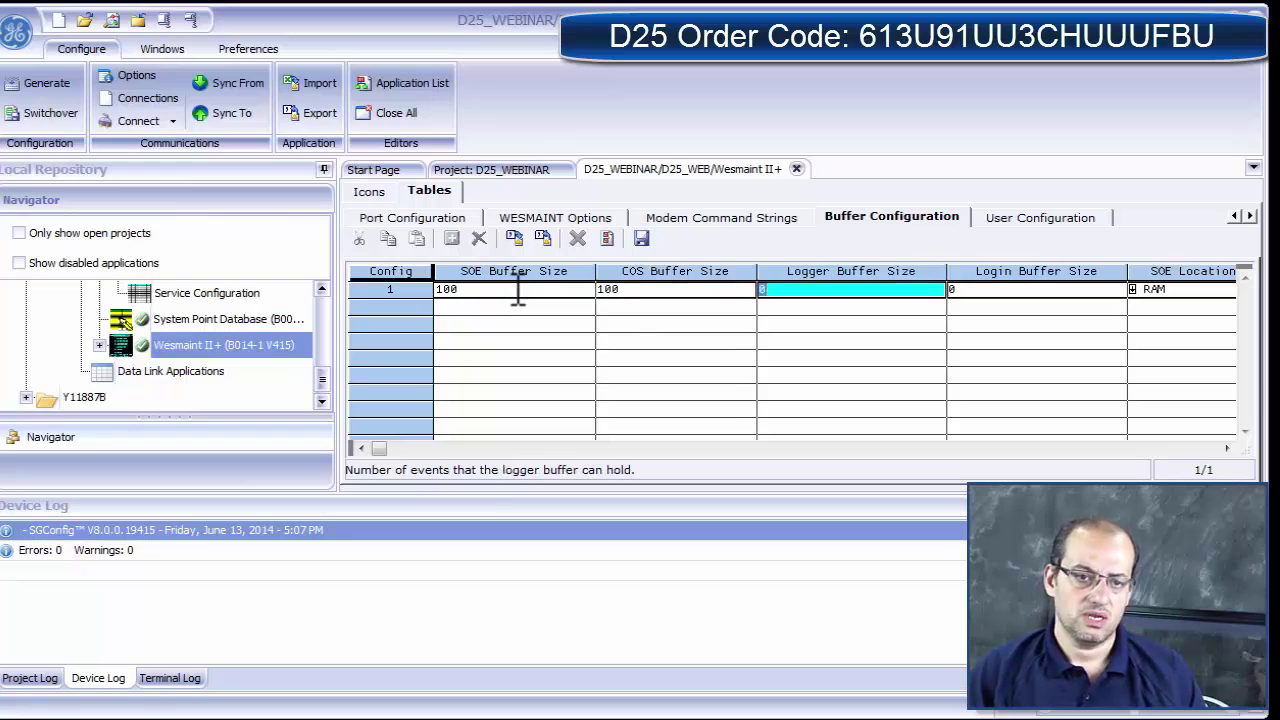
Set the Logger Buffer Size to 40 and the Login Buffer Size to 20.
{"action": "type", "text": "40"}
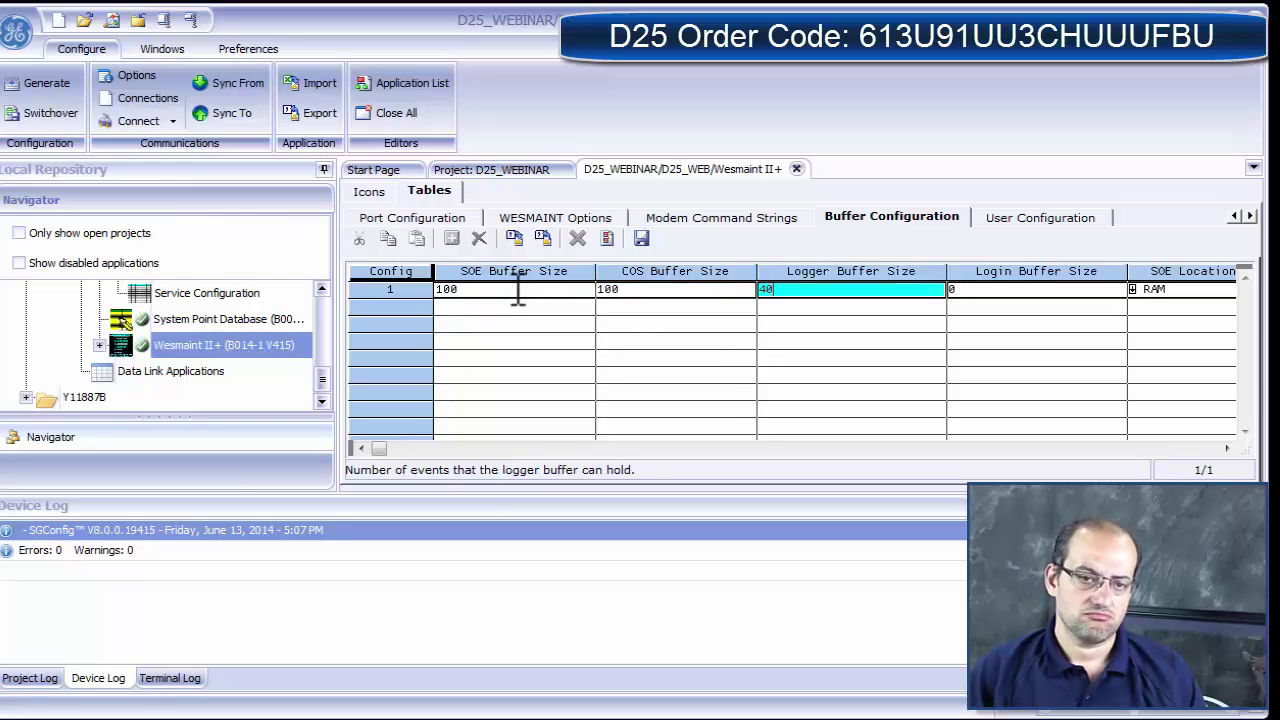
{"action": "key", "text": "Tab"}
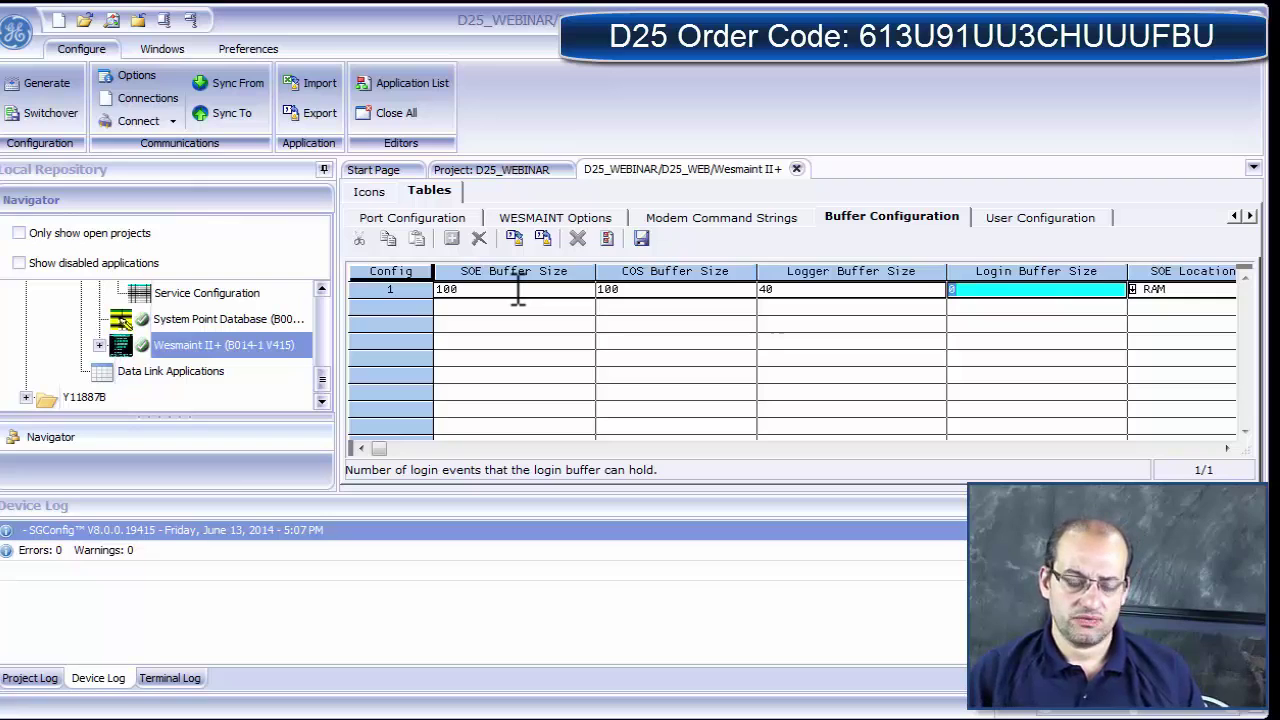
{"action": "type", "text": "20"}
{"action": "key", "text": "Tab"}
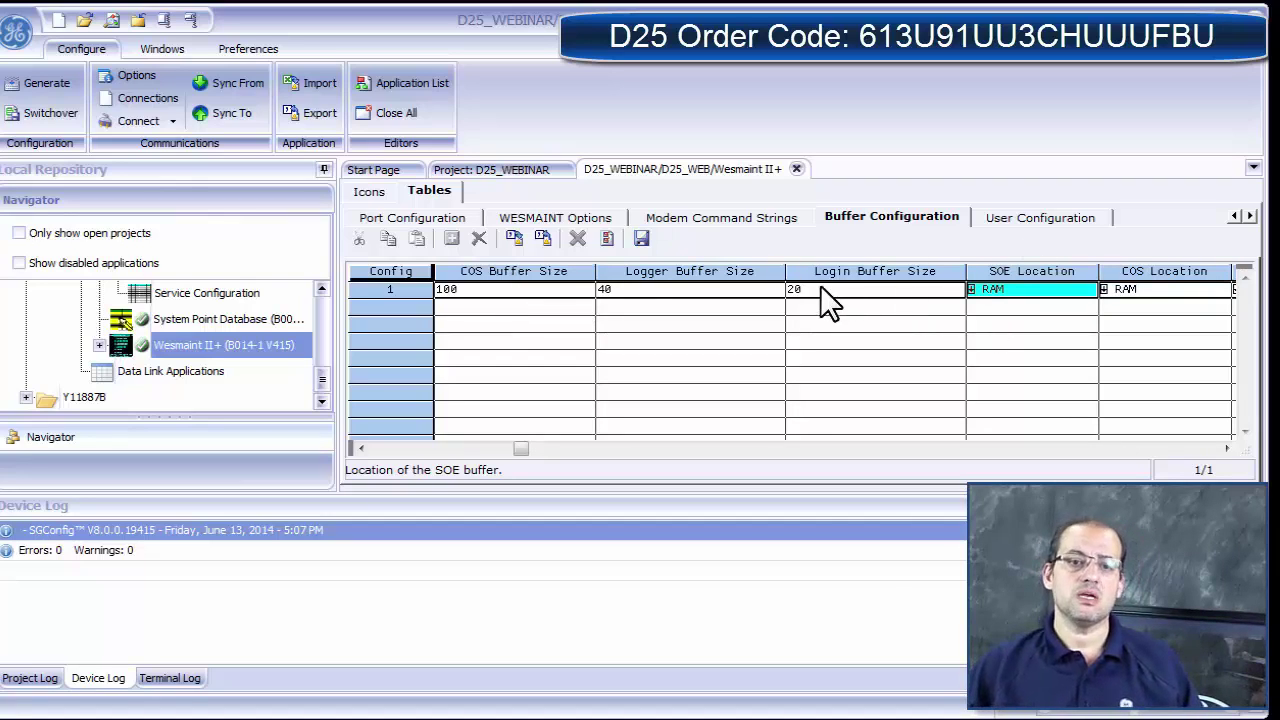
Set the SOE Location of the buffer configuration to NVRAM.
{"action": "left_click", "coordinate": [1013, 289]}
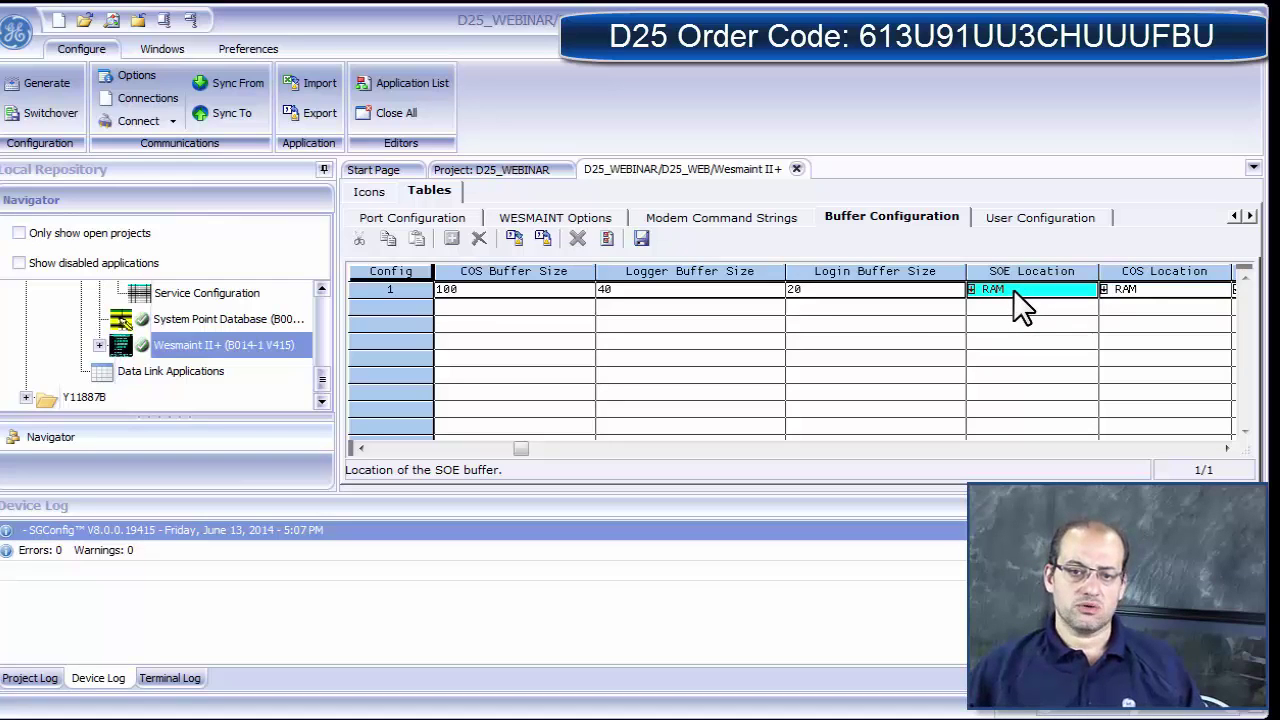
{"action": "left_click", "coordinate": [1004, 295]}
{"action": "left_click", "coordinate": [990, 305]}
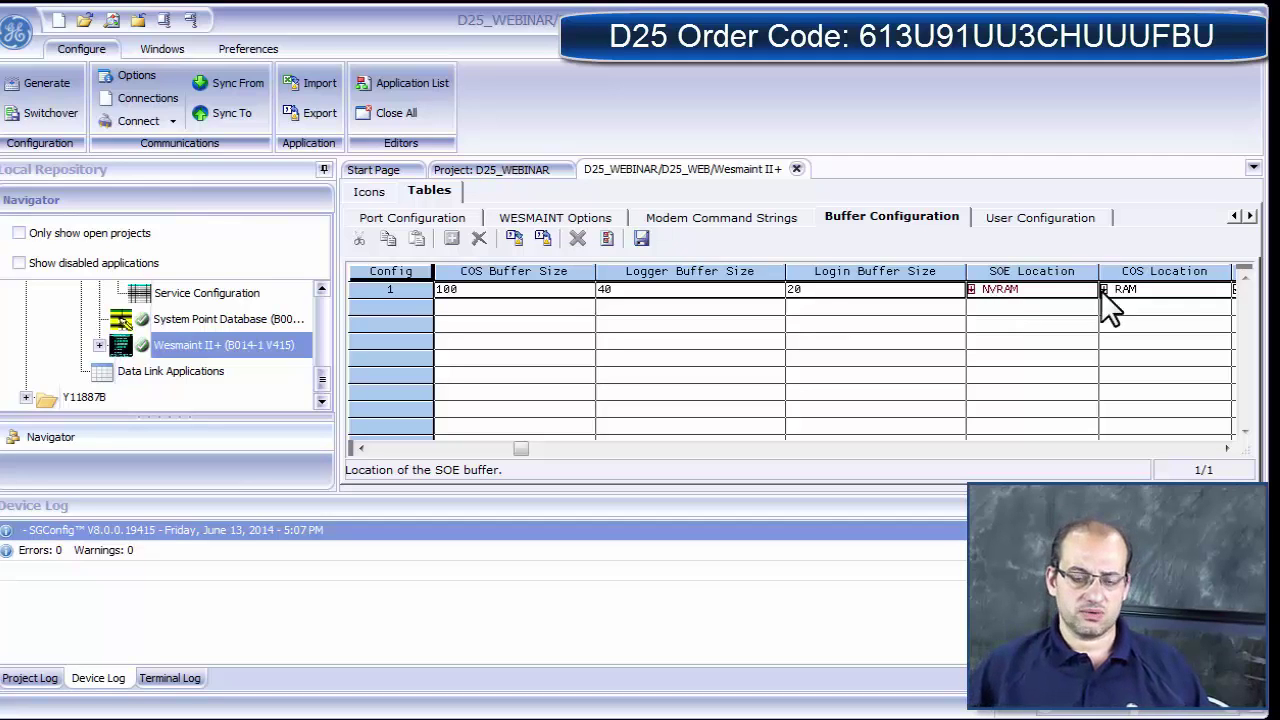
In the User Configuration table, set the first Application Number in user 1's Application Control access flags to -1.
{"action": "left_click", "coordinate": [1249, 215]}
{"action": "left_click", "coordinate": [795, 218]}
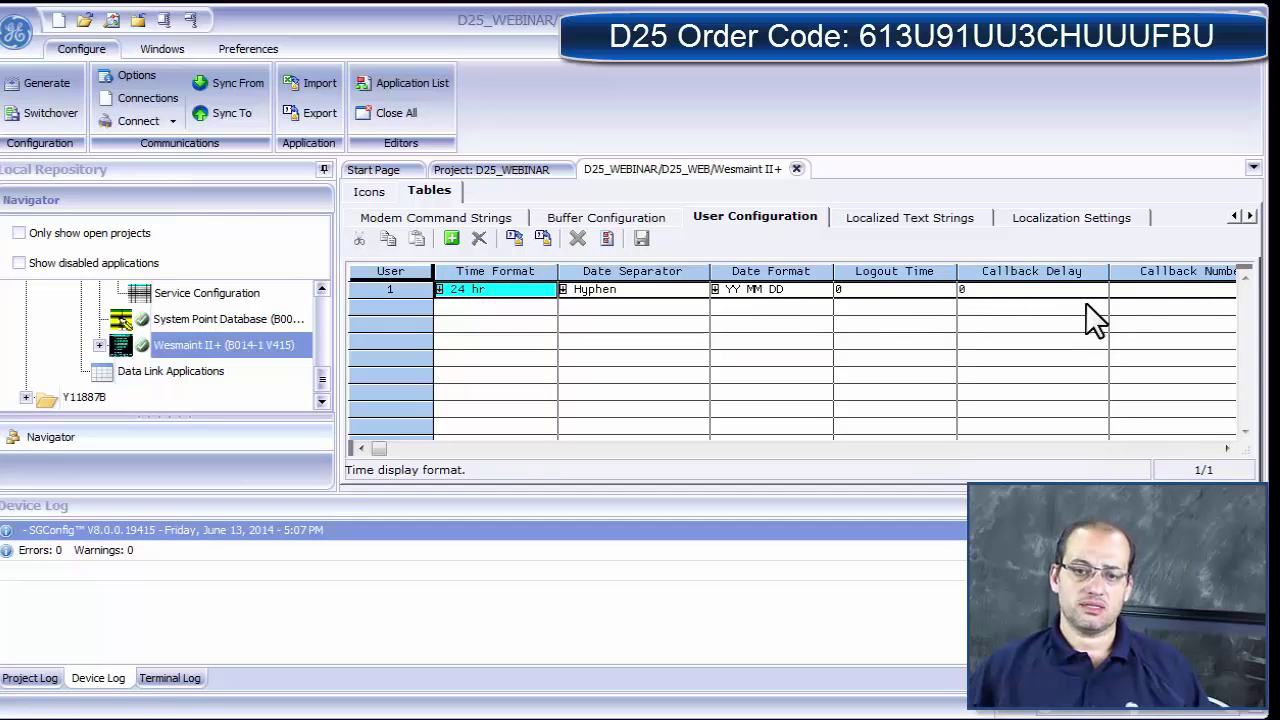
{"action": "left_click", "coordinate": [1226, 448]}
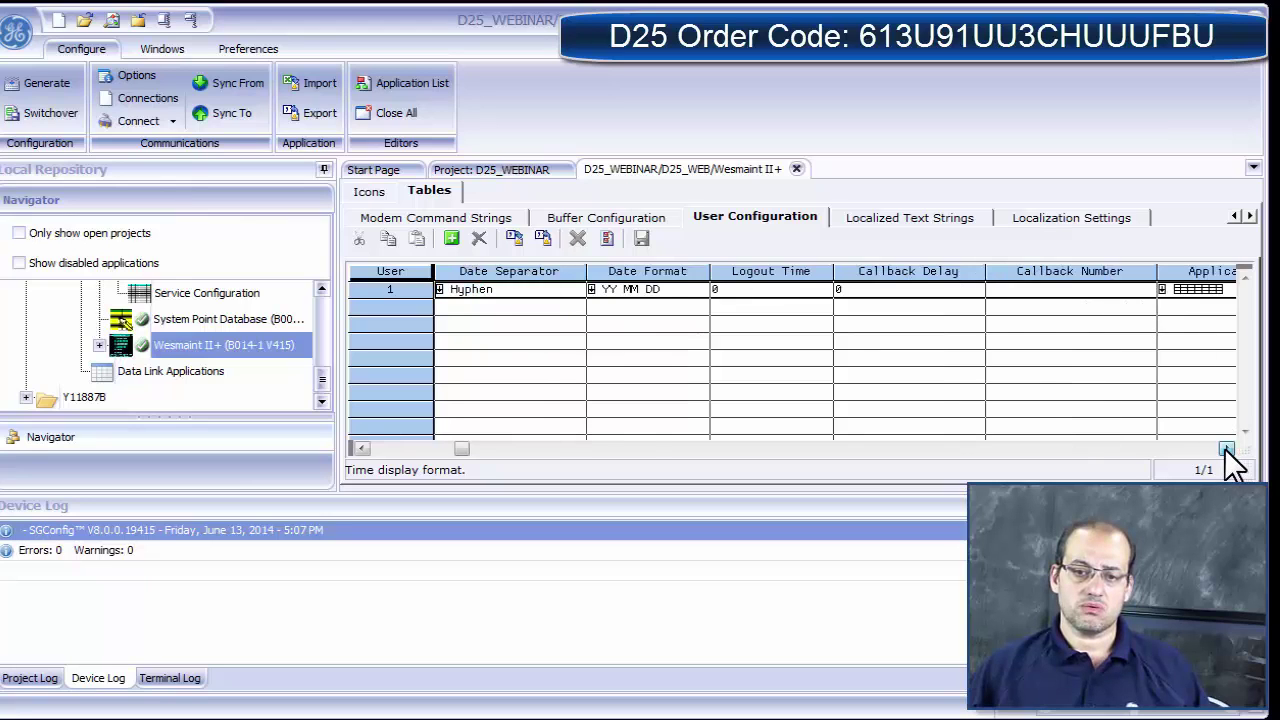
{"action": "double_click", "coordinate": [844, 291]}
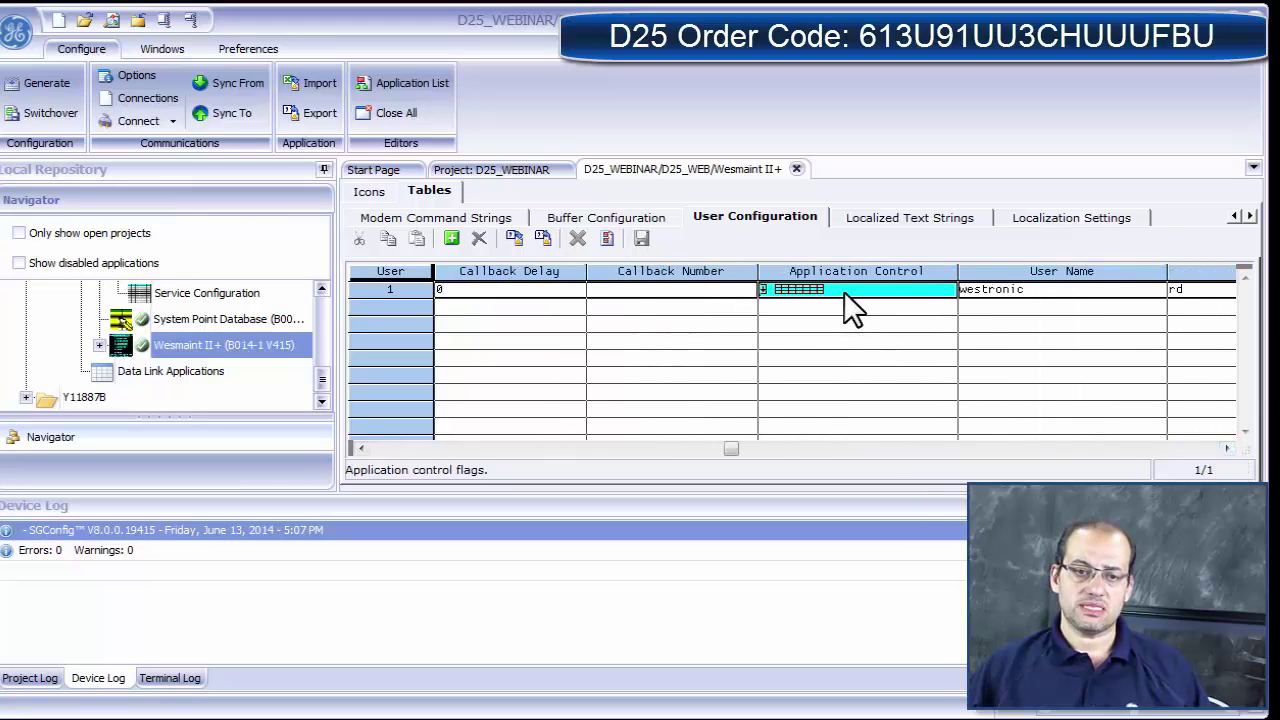
{"action": "left_click", "coordinate": [450, 220]}
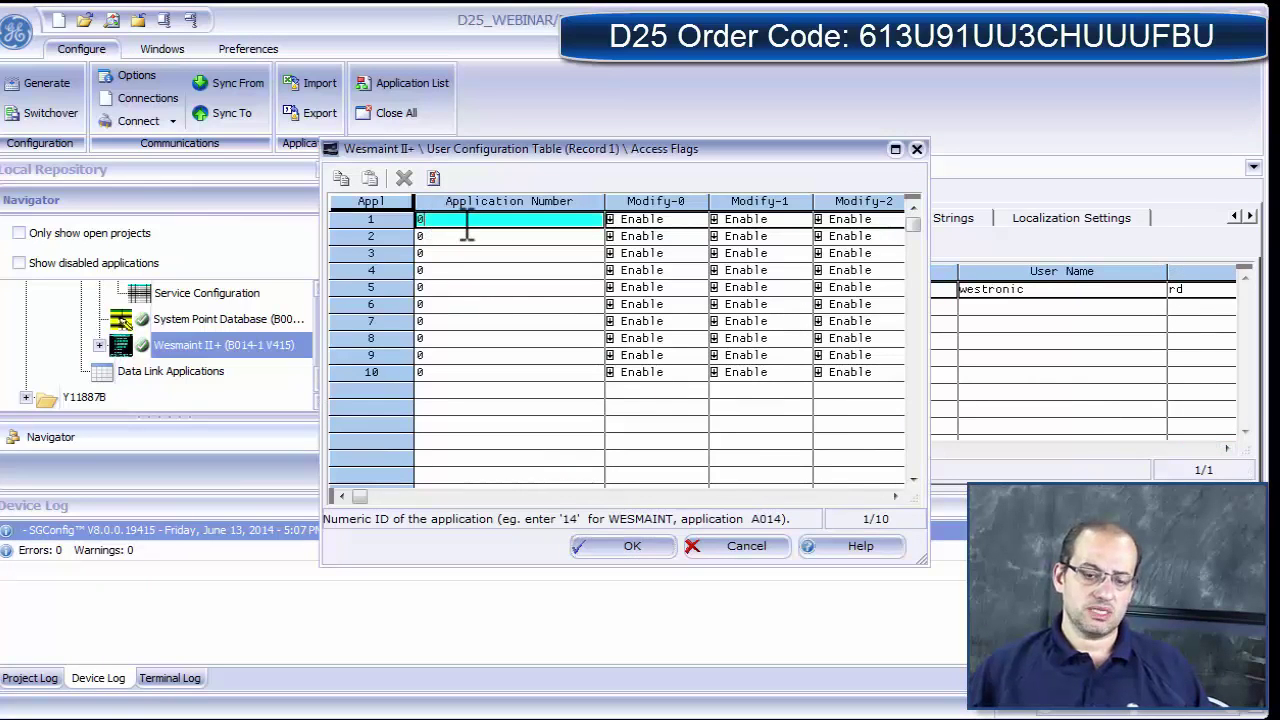
{"action": "type", "text": "1"}
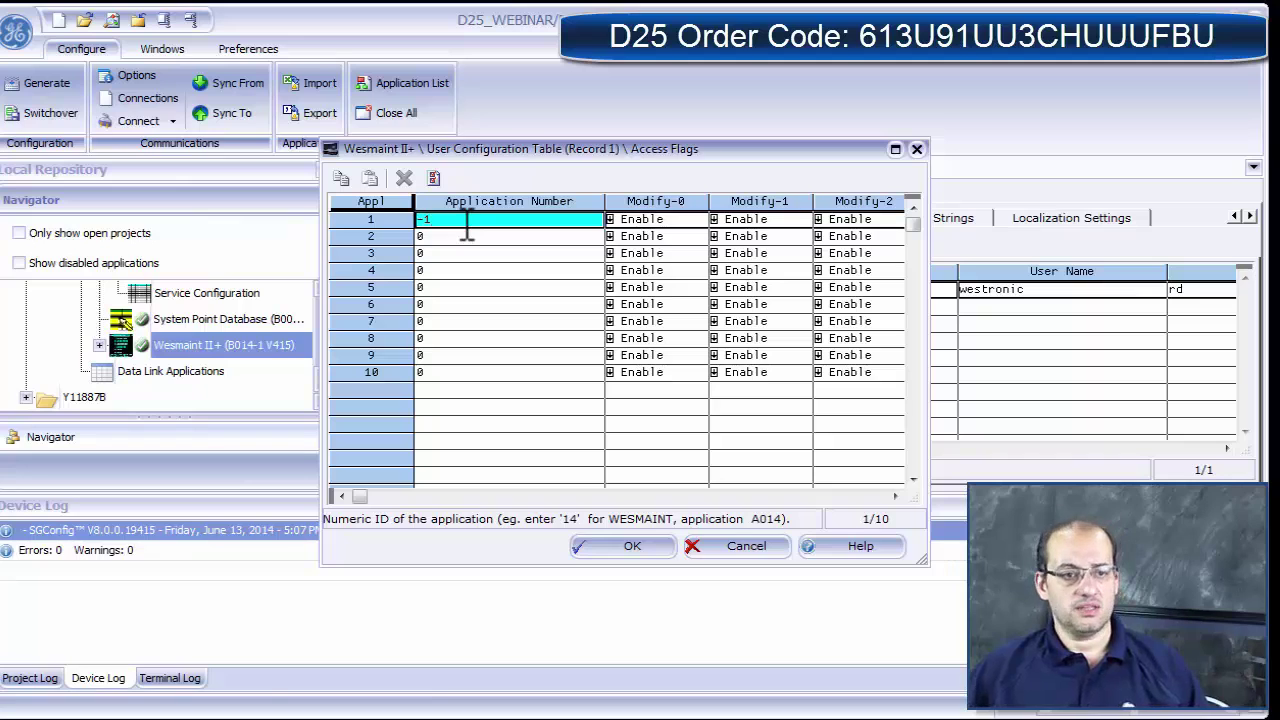
{"action": "left_click", "coordinate": [612, 548]}
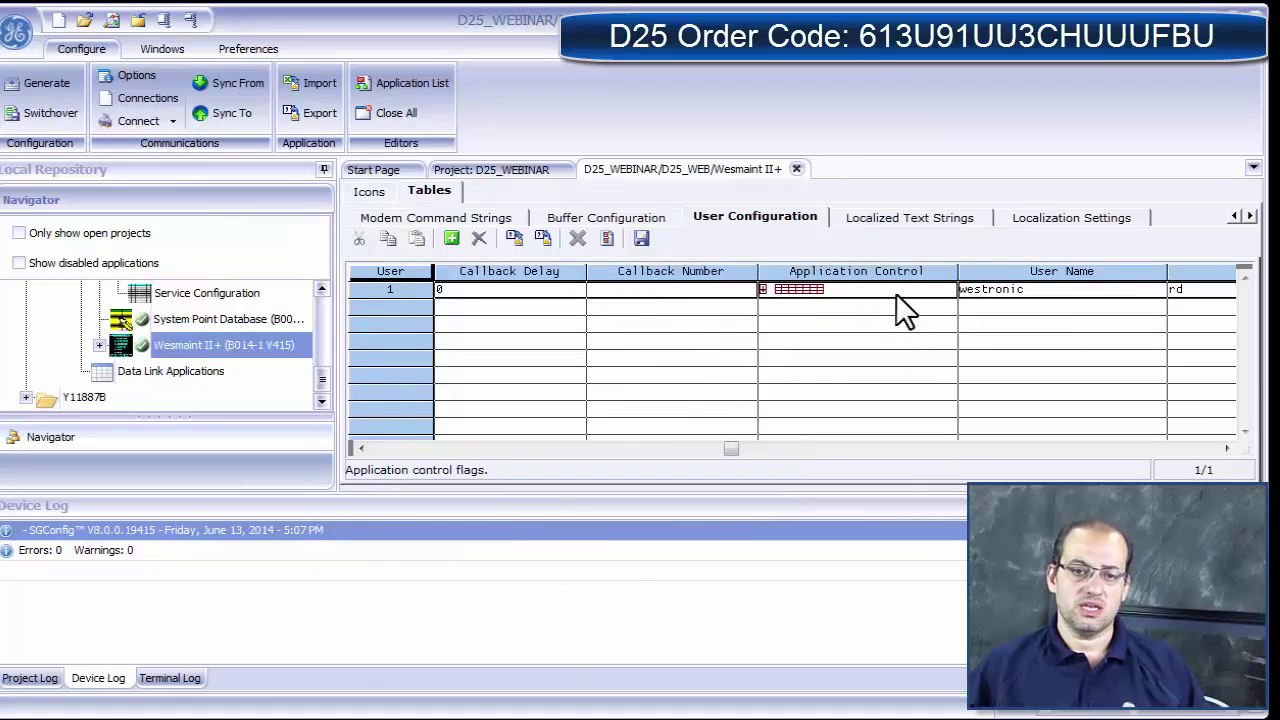
Set user 1's Welcome Message to "Welcome to our d25 webinar.".
{"action": "left_click", "coordinate": [1055, 289]}
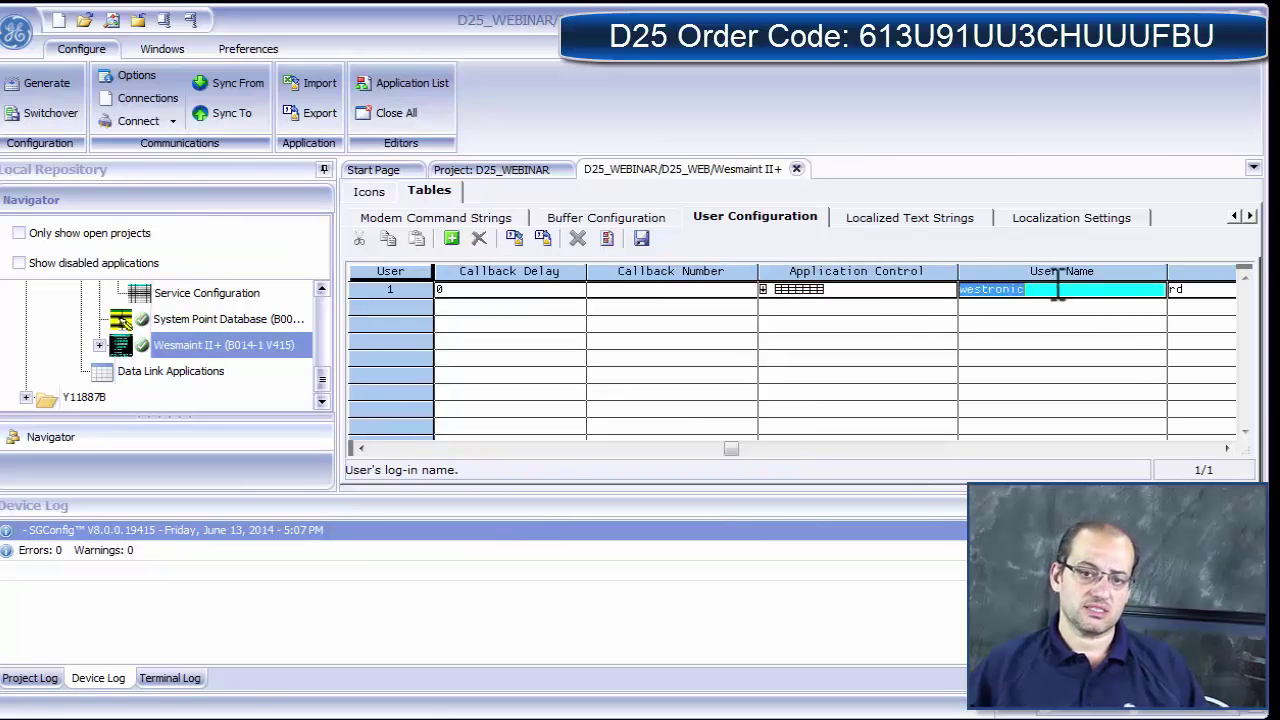
{"action": "left_click", "coordinate": [1202, 286]}
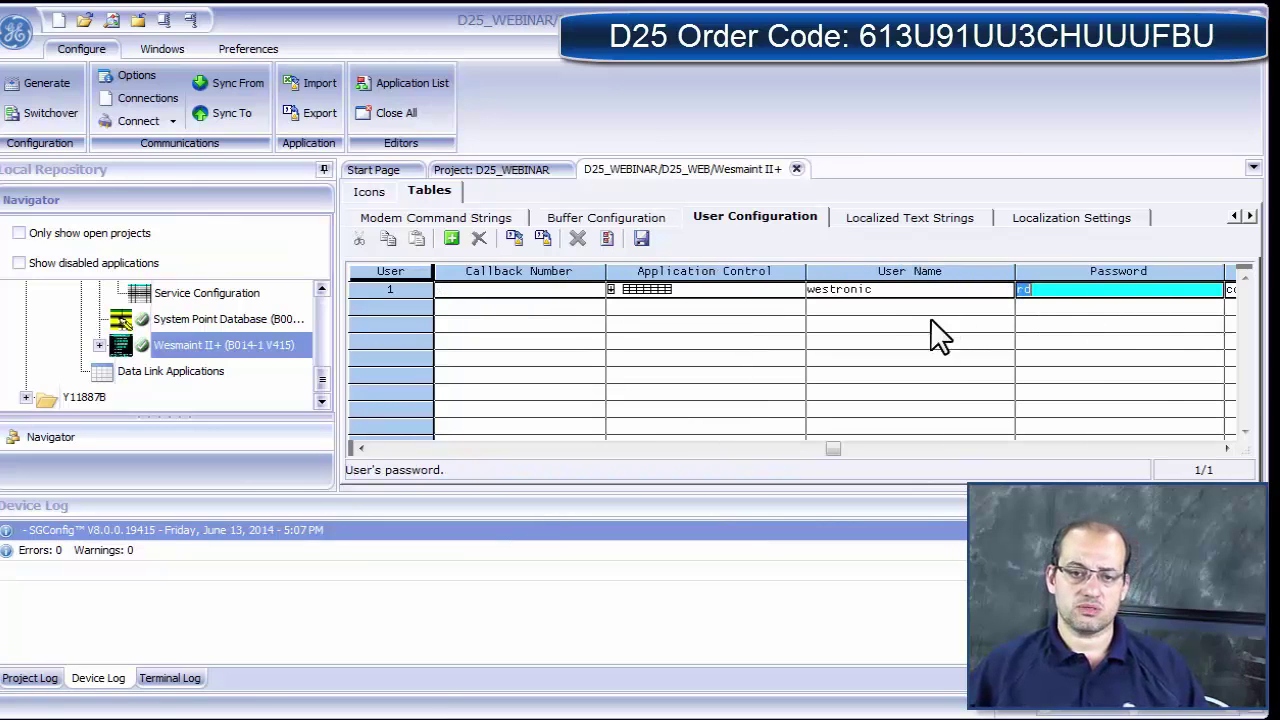
{"action": "left_click", "coordinate": [888, 289]}
{"action": "left_click", "coordinate": [1075, 289]}
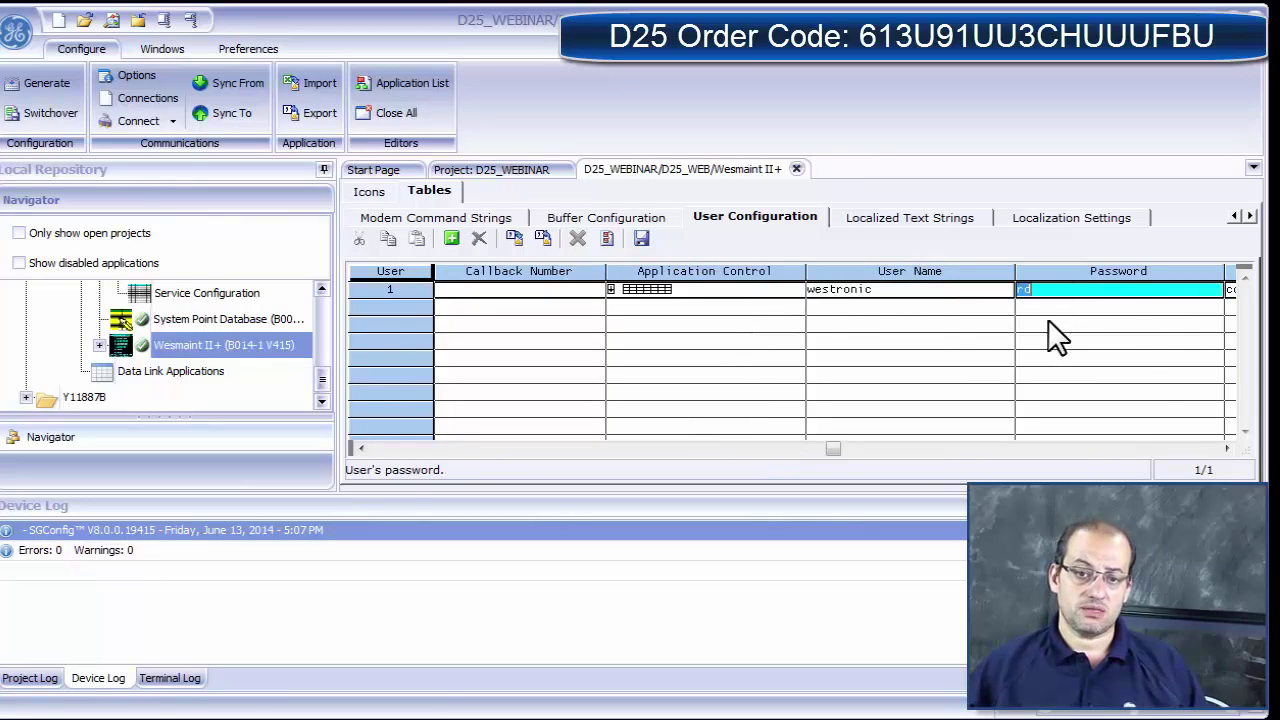
{"action": "left_click", "coordinate": [1227, 448]}
{"action": "left_click", "coordinate": [1227, 448]}
{"action": "left_click", "coordinate": [990, 289]}
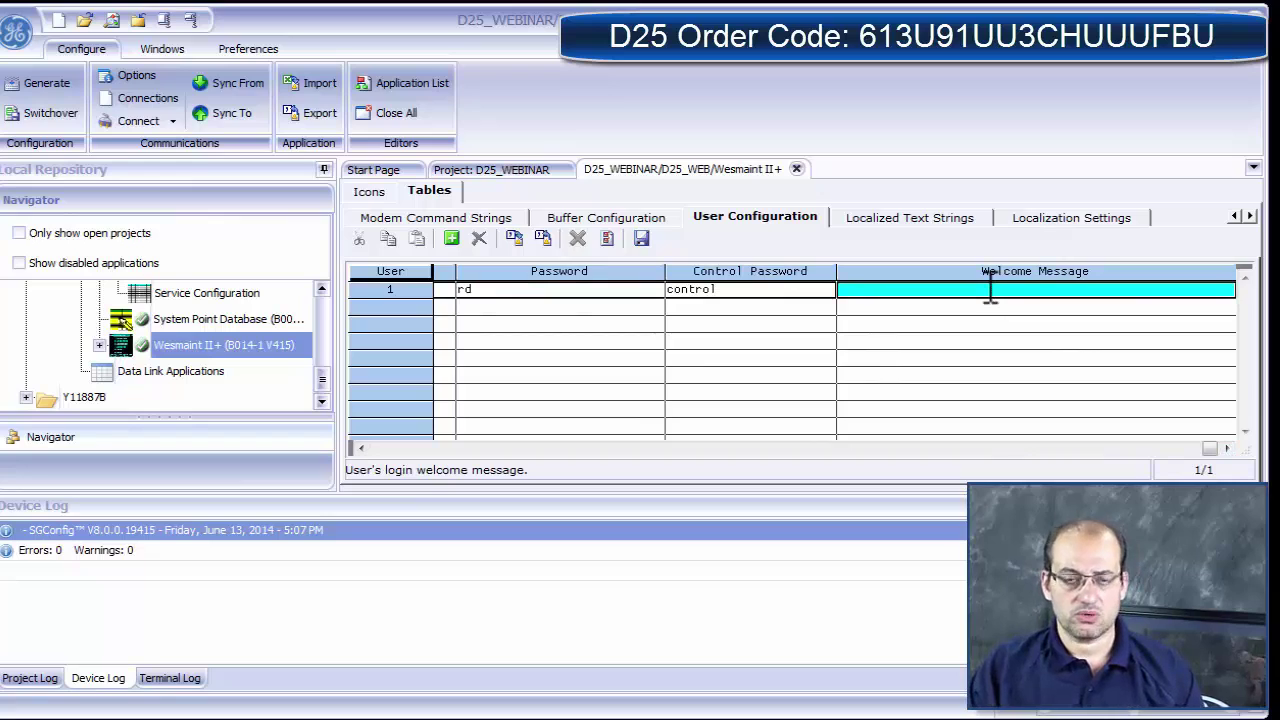
{"action": "type", "text": "Welcome to "}
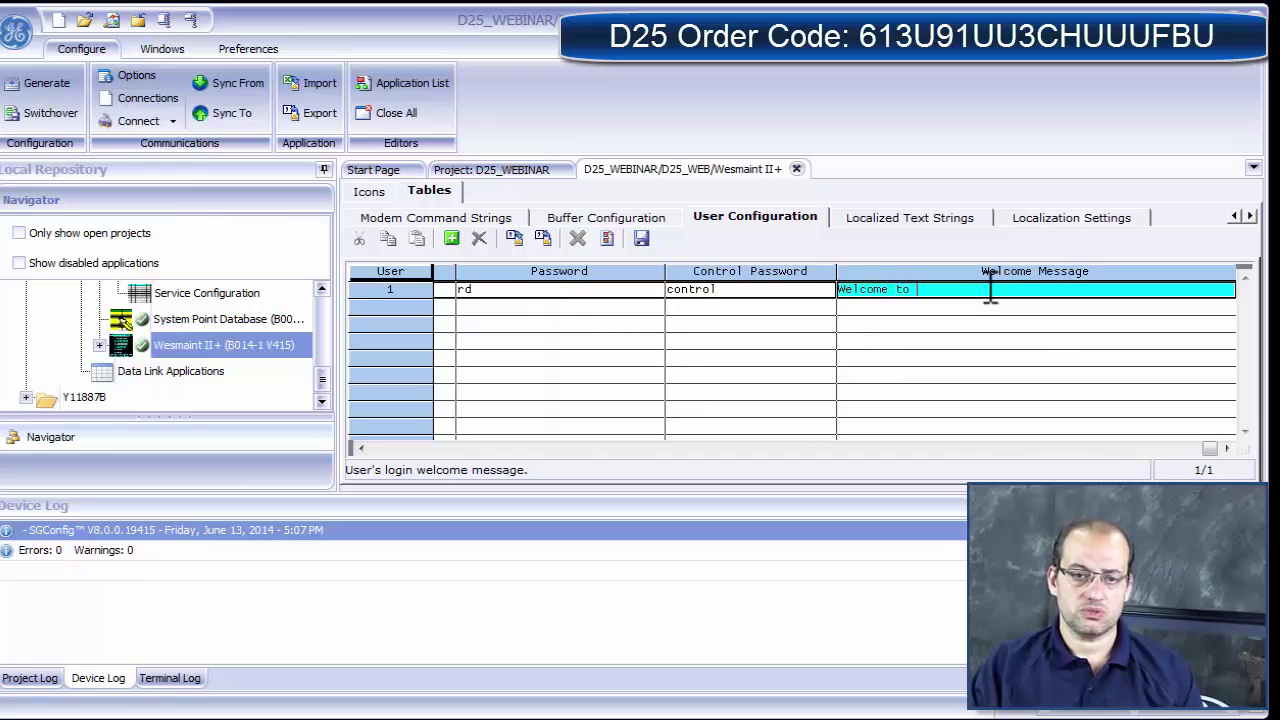
{"action": "type", "text": "our d"}
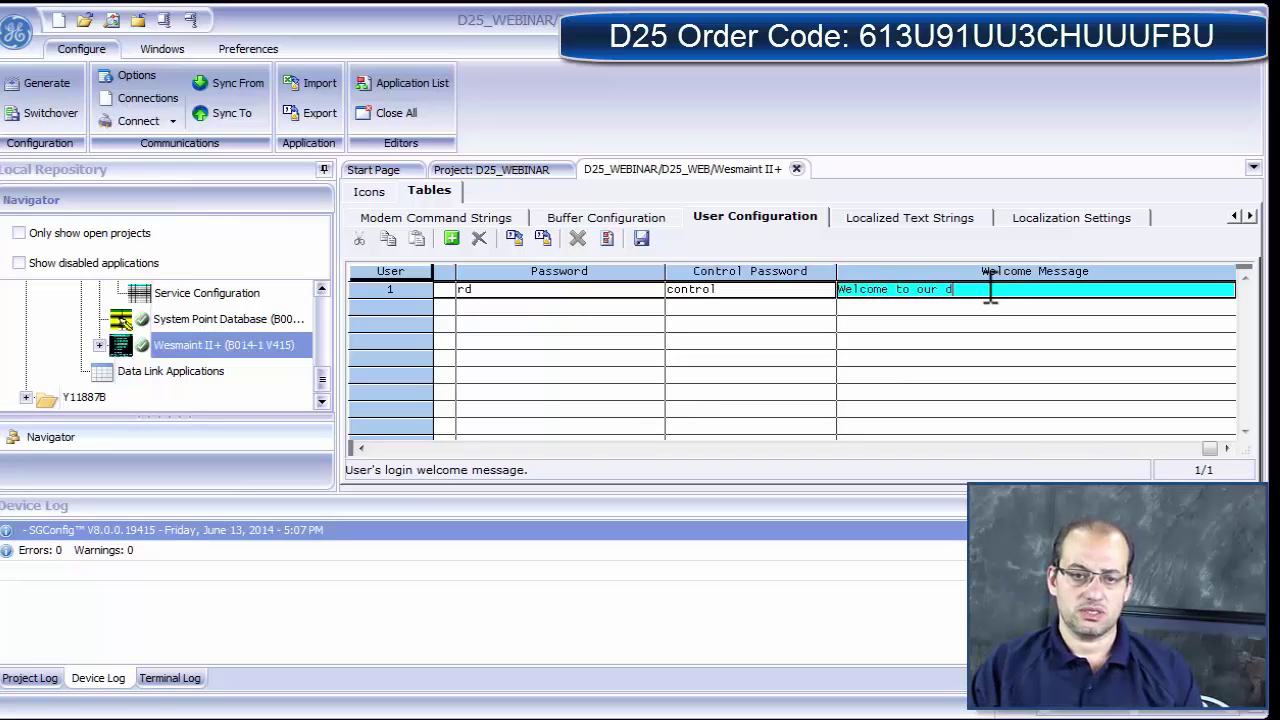
{"action": "type", "text": "25 webi"}
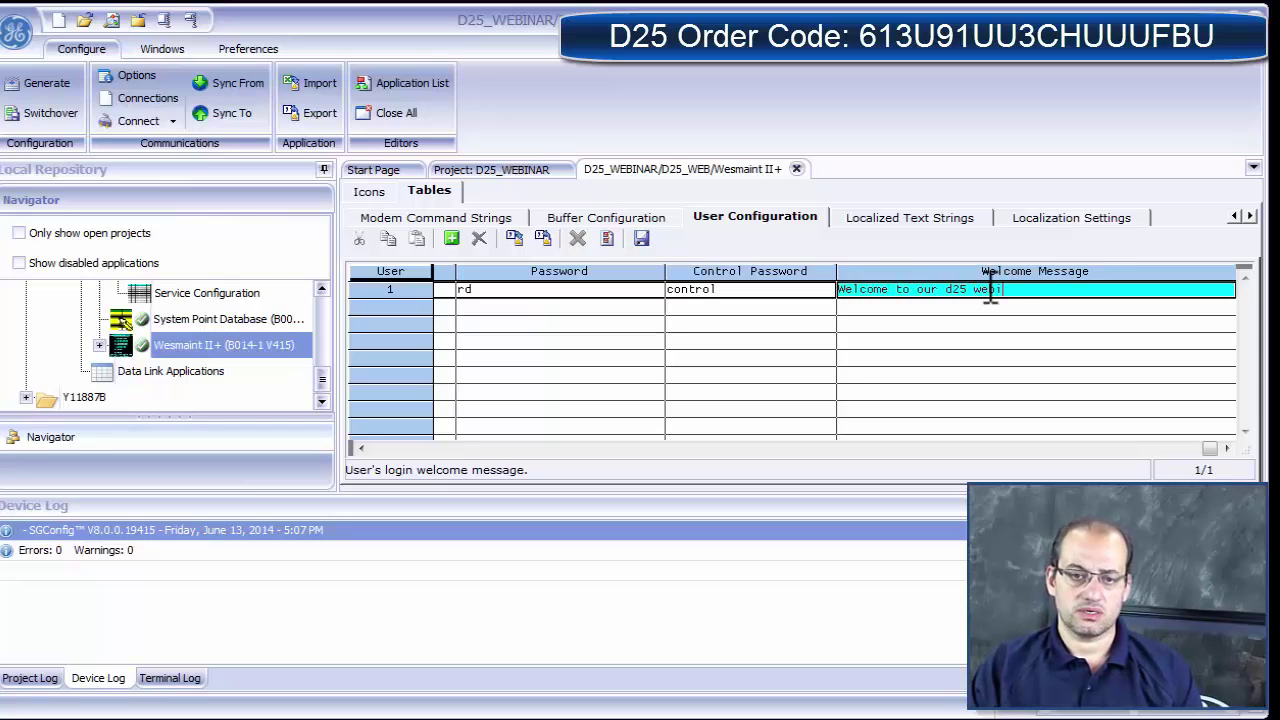
{"action": "type", "text": "nar"}
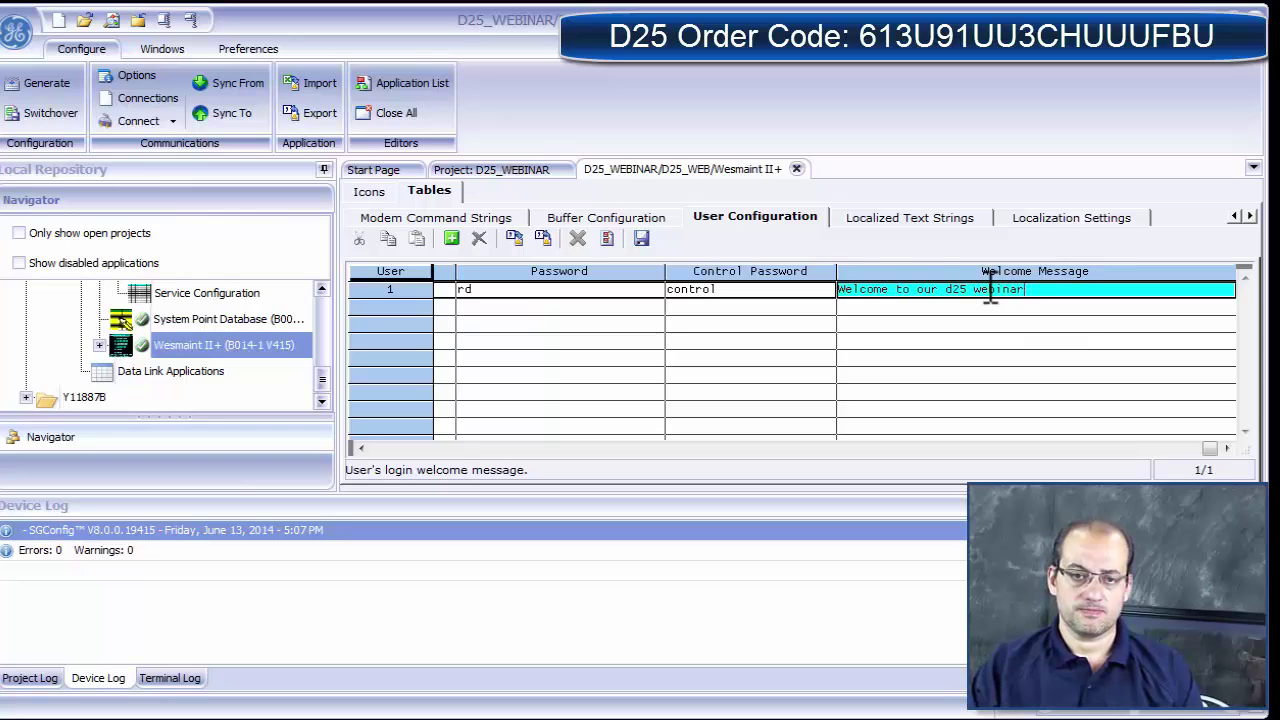
{"action": "type", "text": "."}
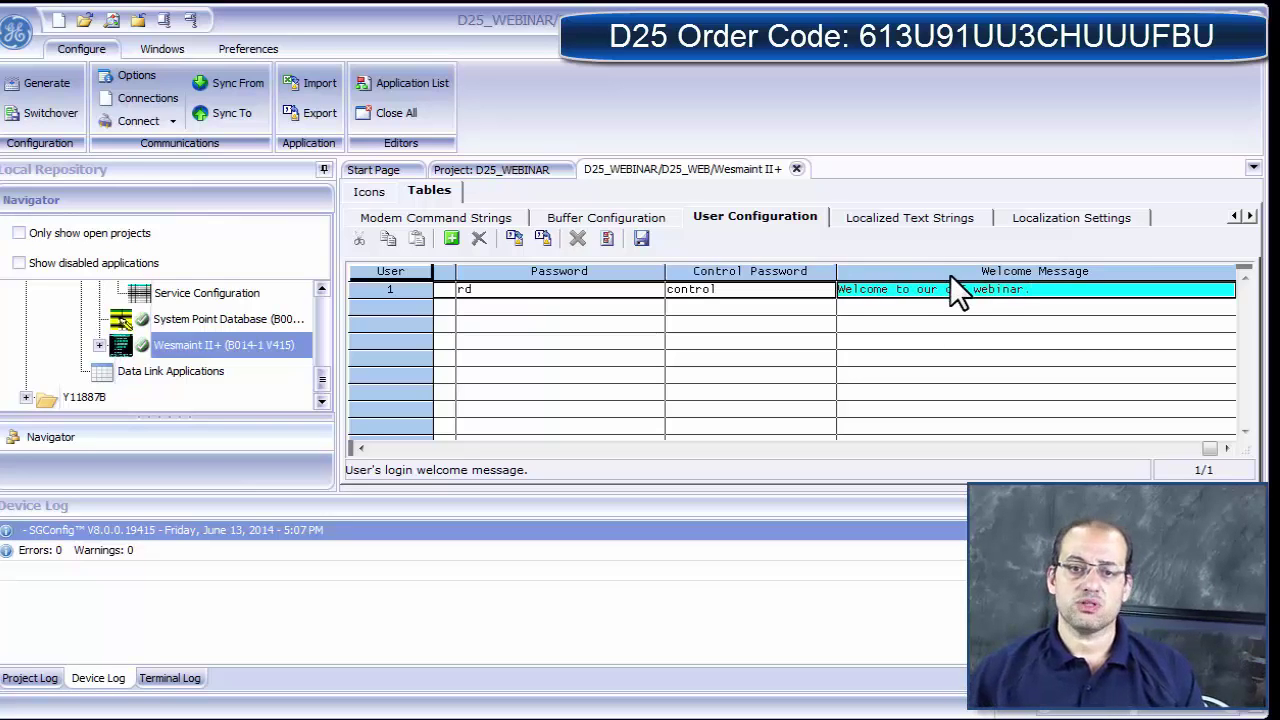
In the Welcome Message table, set line 1 to Row 6 with the message "Welcome to D25 Webinar Session".
{"action": "left_click", "coordinate": [1249, 217]}
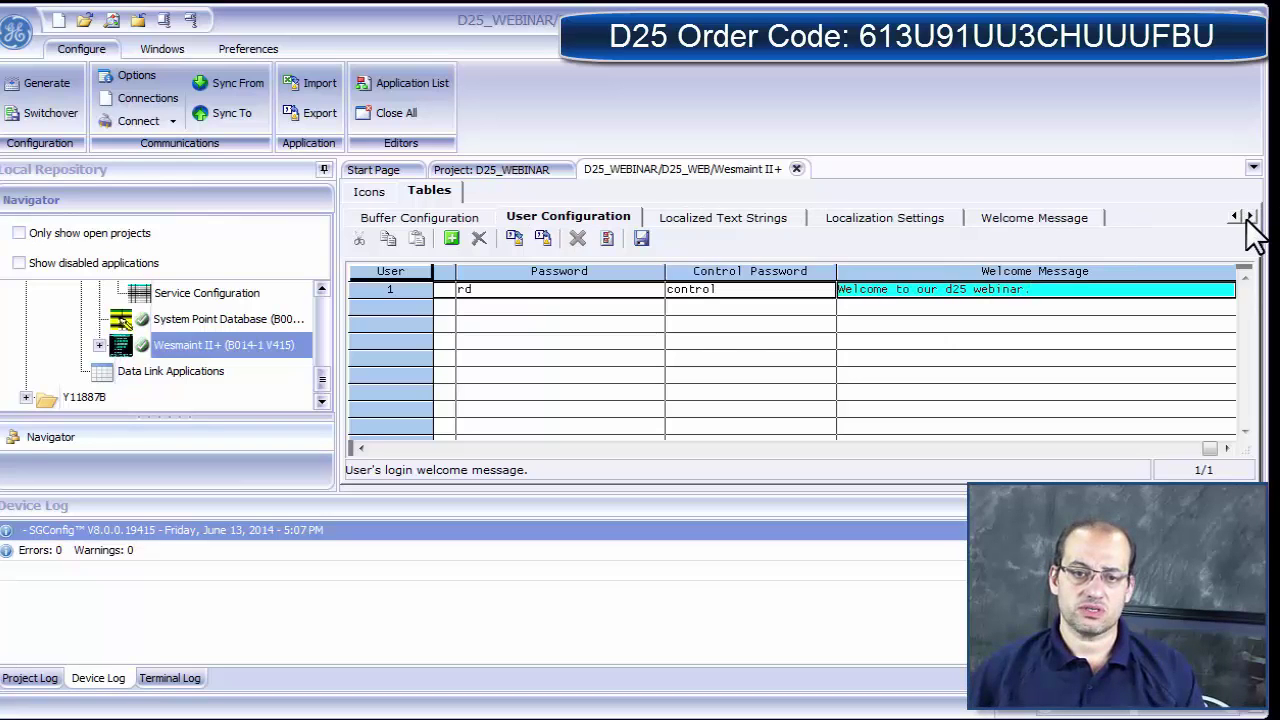
{"action": "left_click", "coordinate": [1020, 217]}
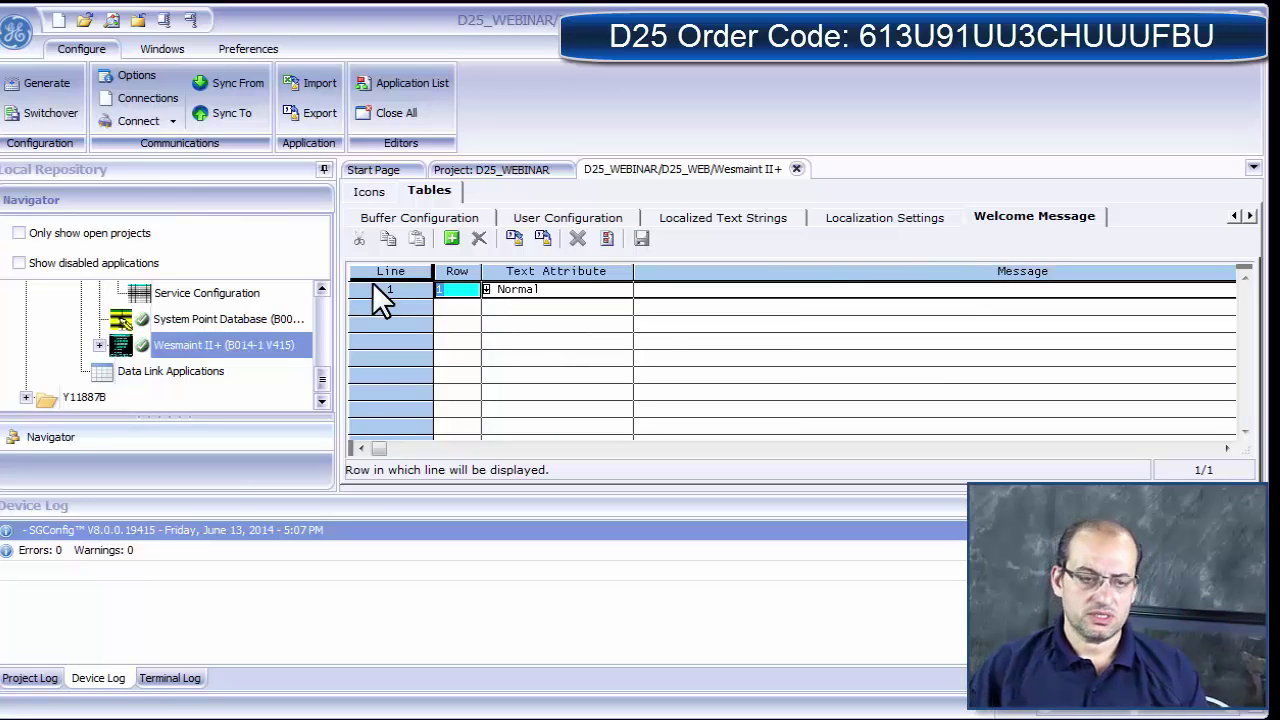
{"action": "type", "text": "6"}
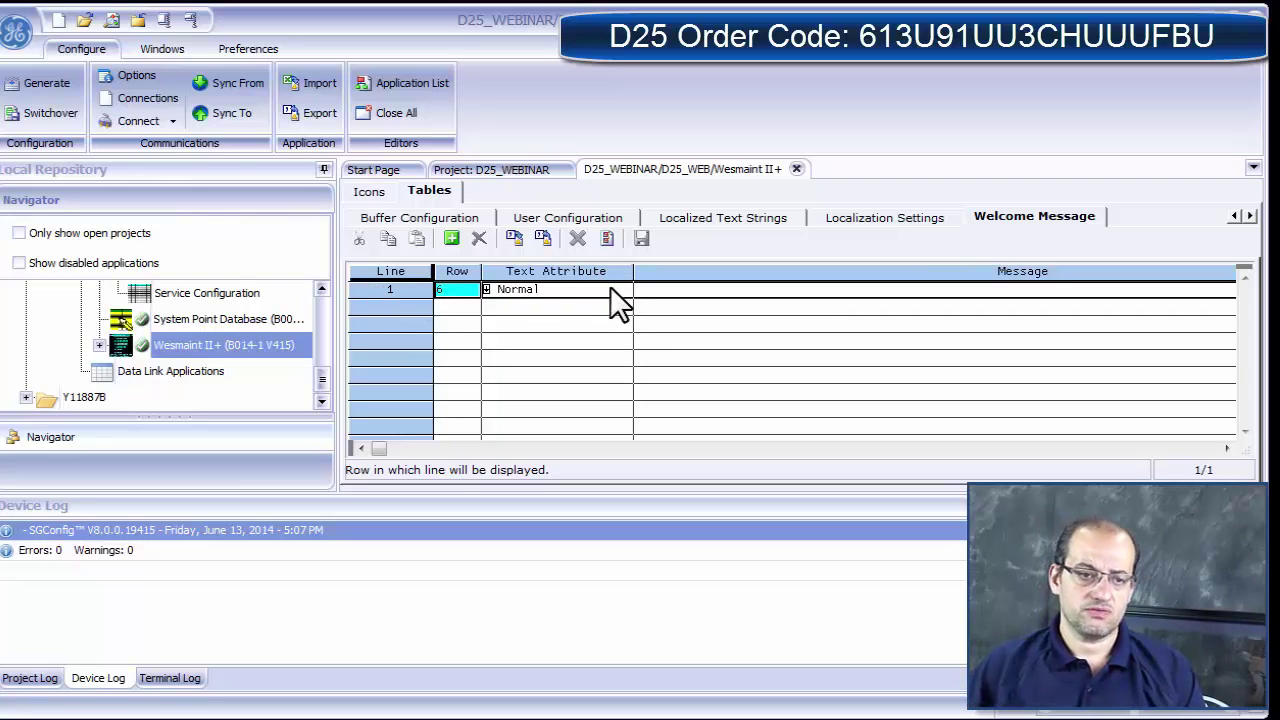
{"action": "left_click", "coordinate": [668, 288]}
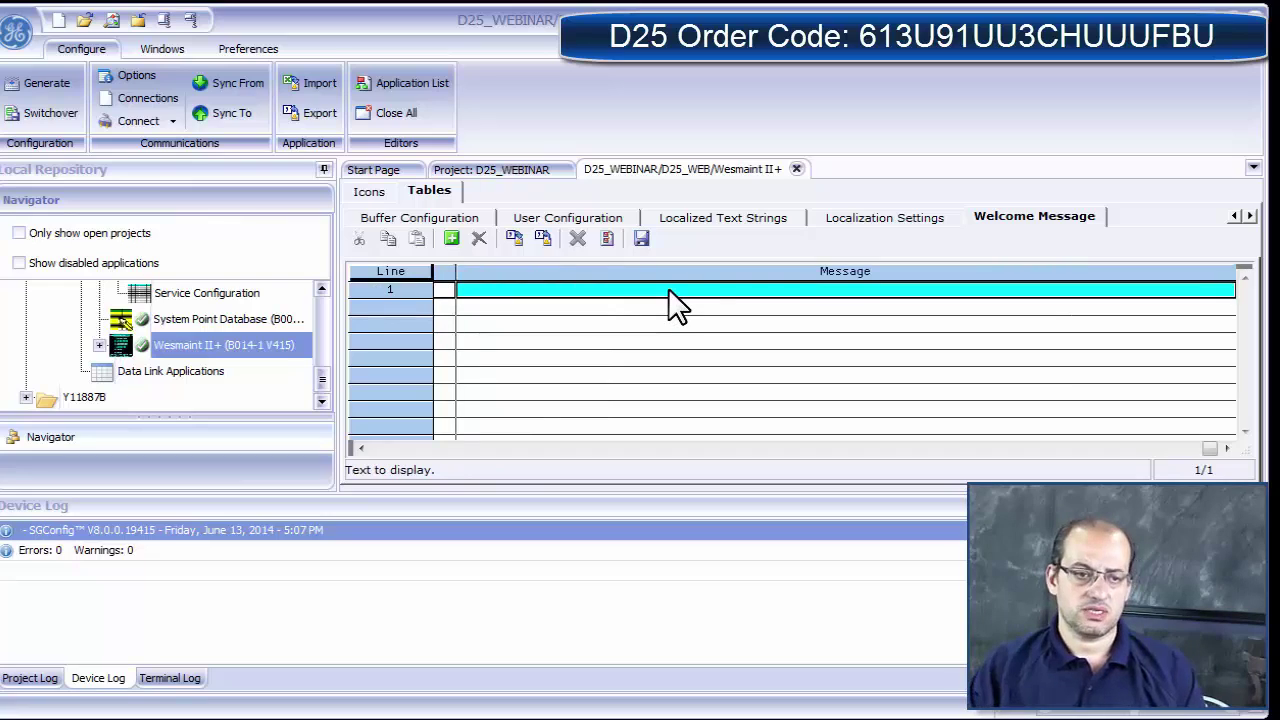
{"action": "type", "text": "Welco"}
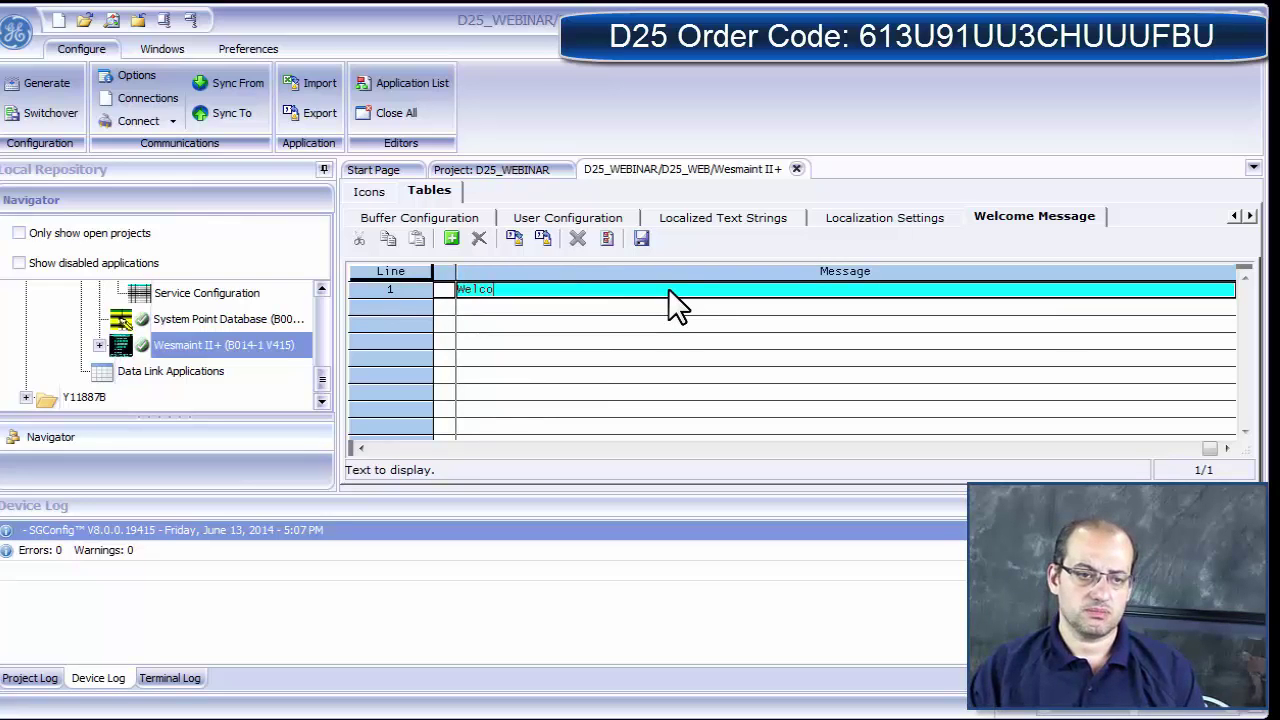
{"action": "type", "text": "me to D25 "}
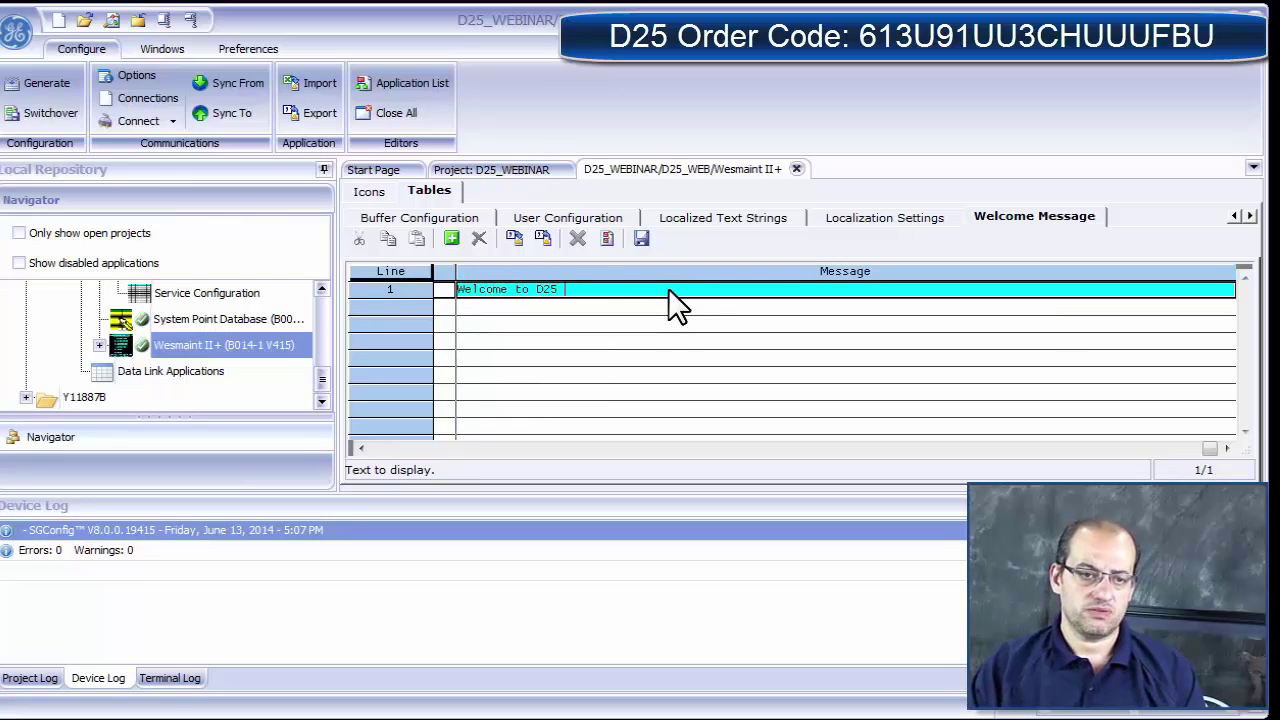
{"action": "type", "text": "Webina"}
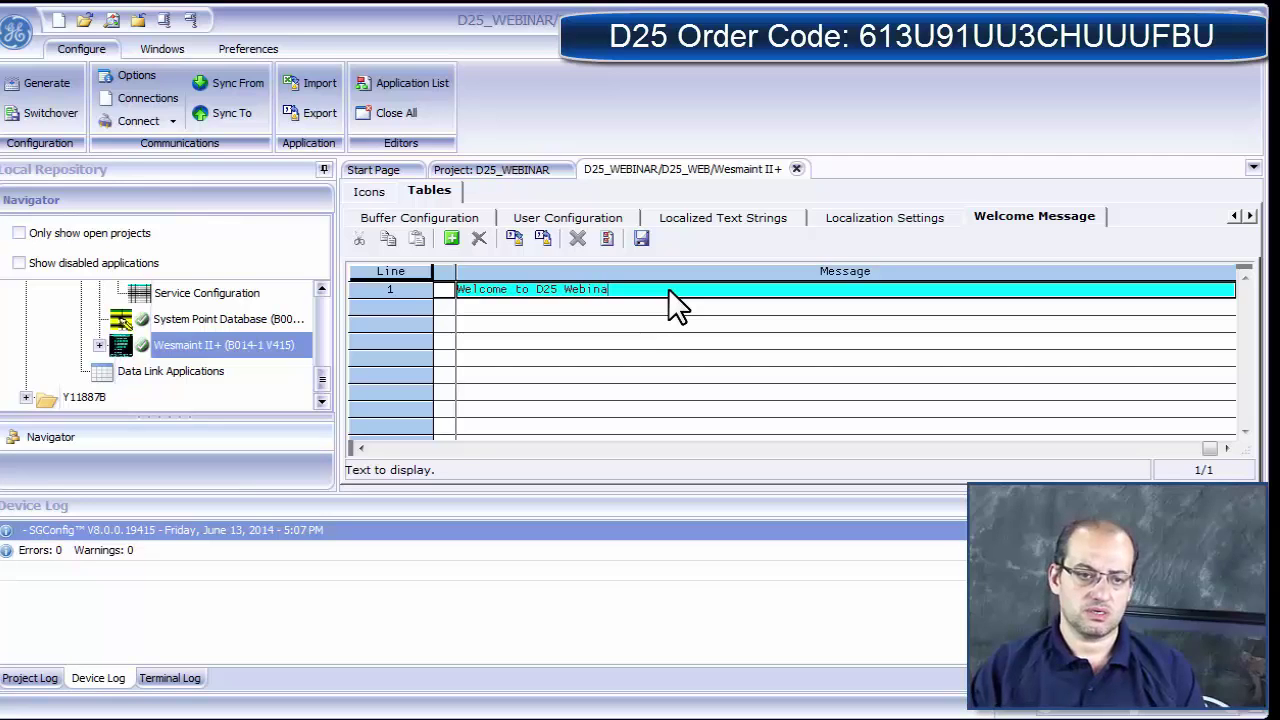
{"action": "type", "text": "r Sessi"}
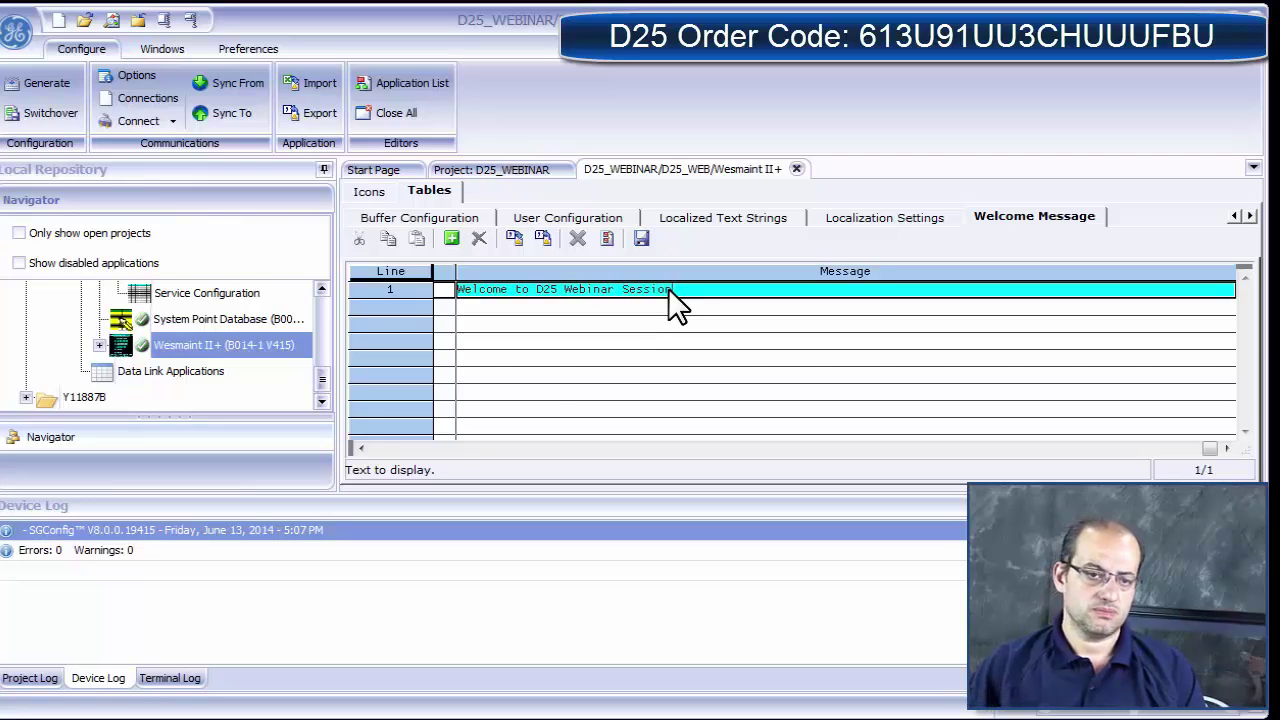
{"action": "type", "text": "on"}
{"action": "key", "text": "Return"}
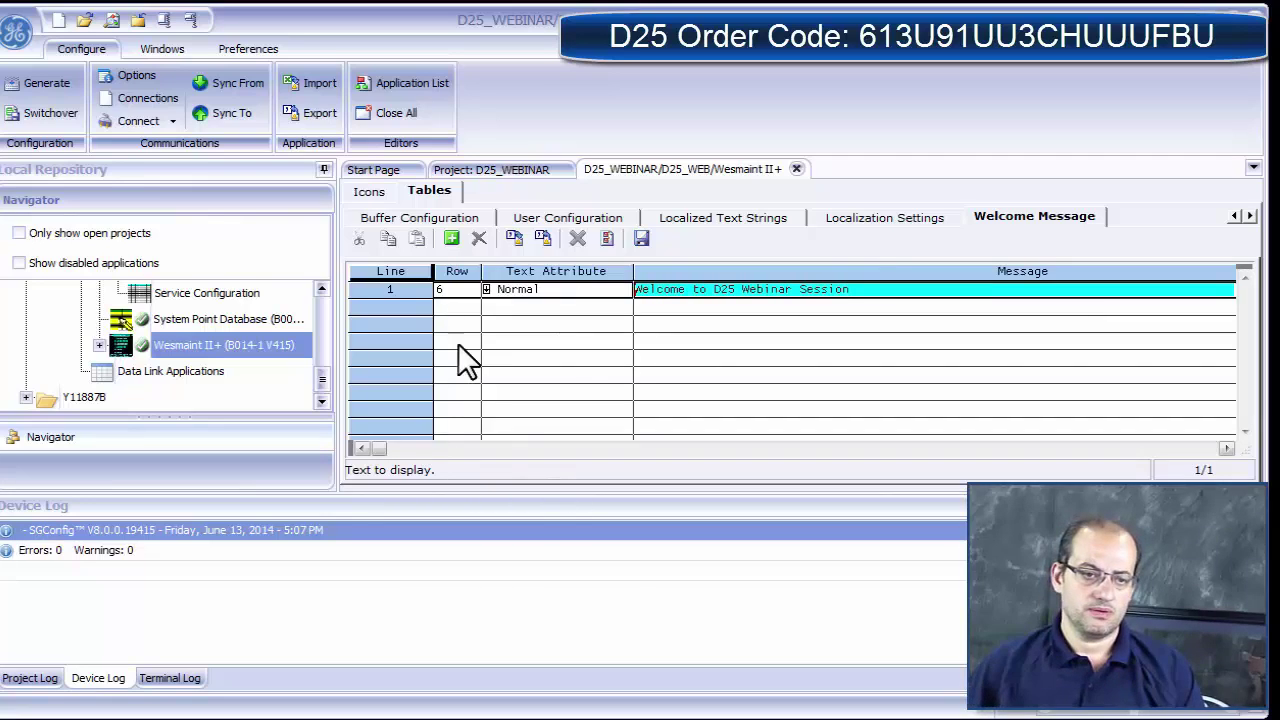
Add a second welcome message line at Row 8 with the Inverse text attribute.
{"action": "left_click", "coordinate": [457, 306]}
{"action": "type", "text": "8"}
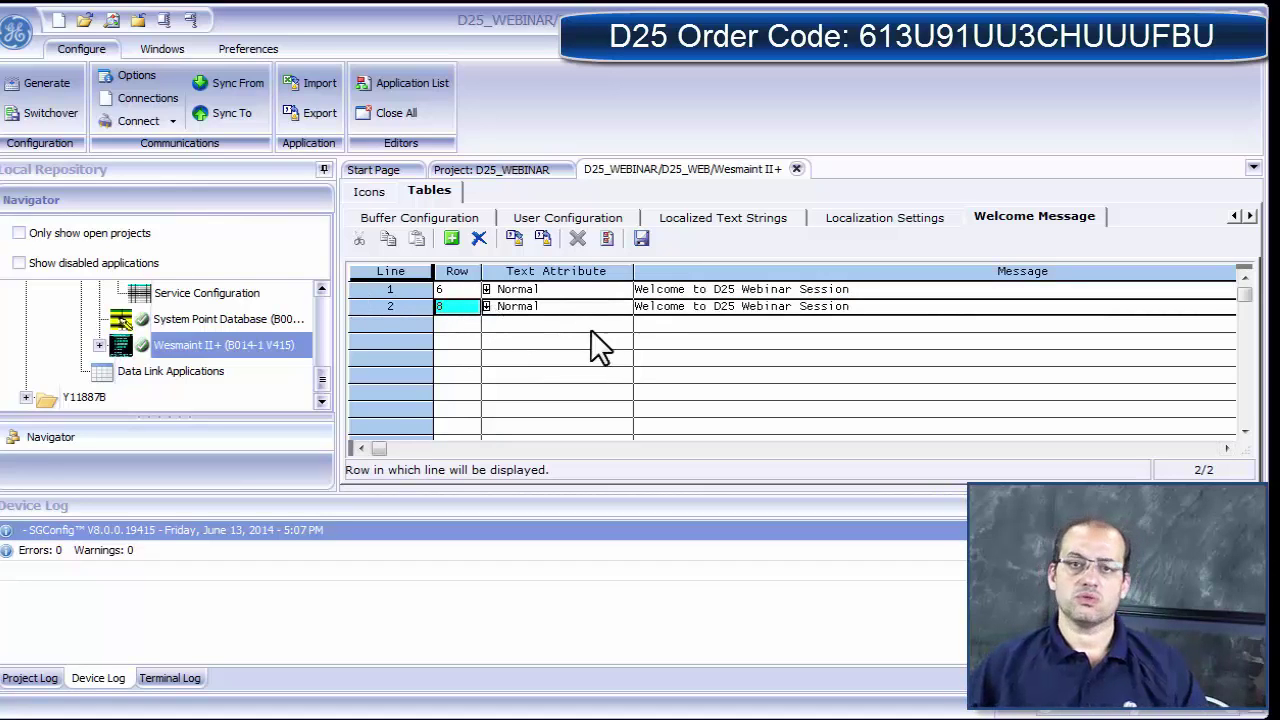
{"action": "left_click", "coordinate": [559, 308]}
{"action": "left_click", "coordinate": [559, 308]}
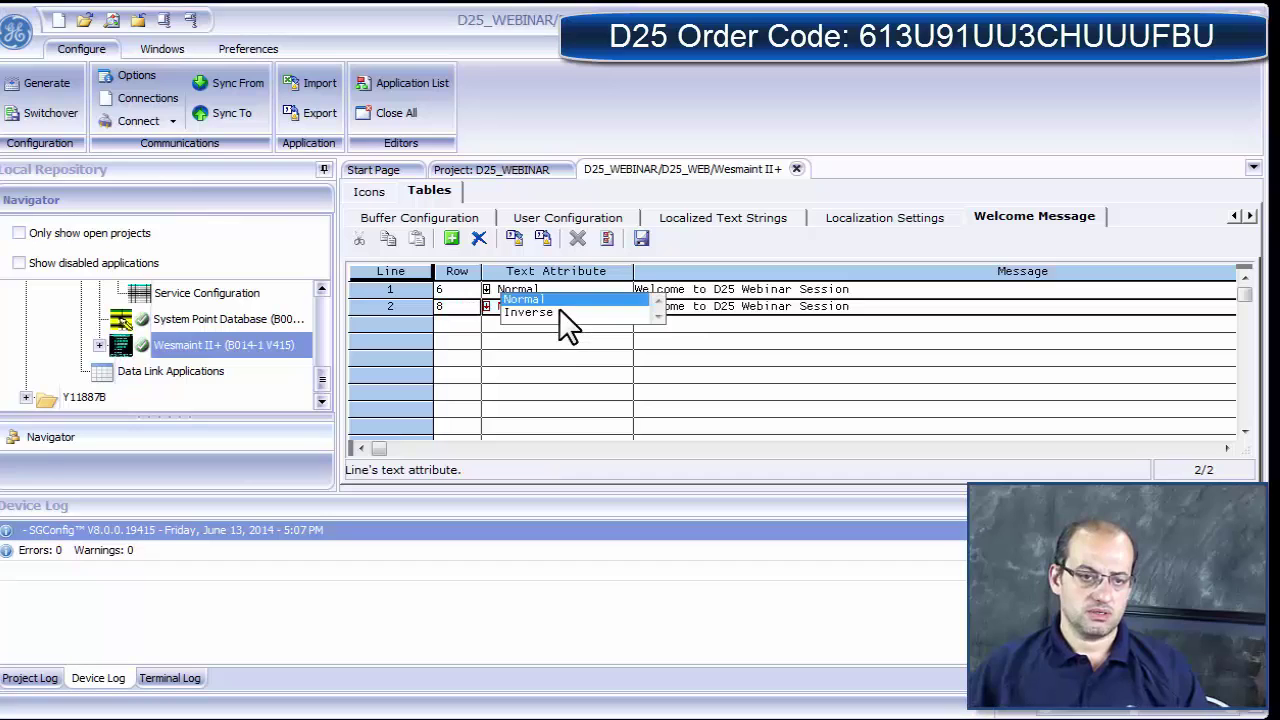
{"action": "left_click", "coordinate": [559, 309]}
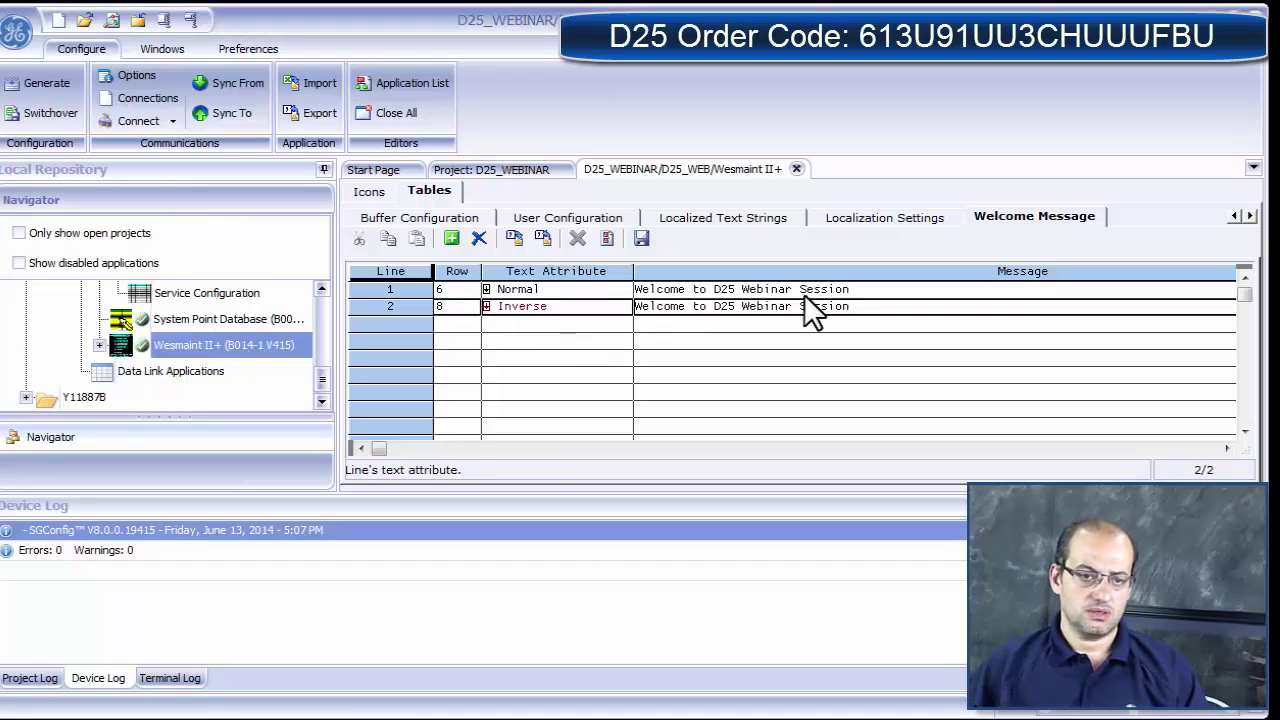
Set the message of welcome line 2 to "23 of June 2013".
{"action": "left_click", "coordinate": [865, 306]}
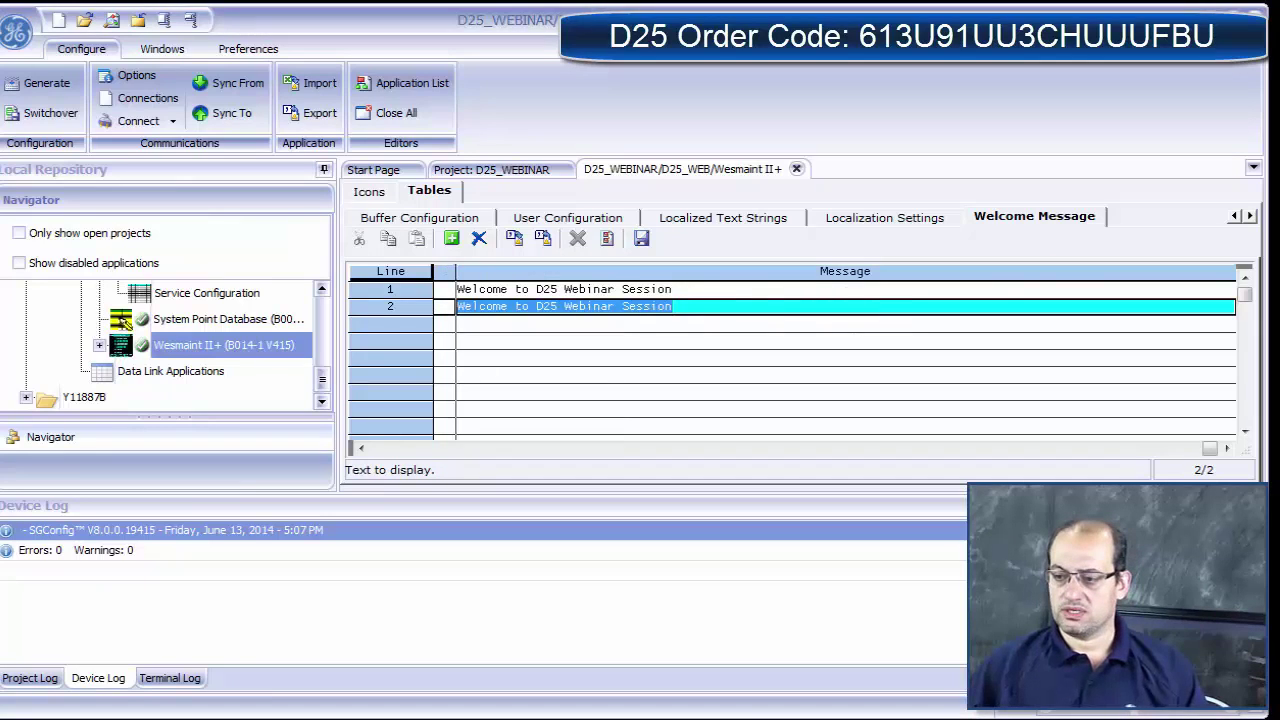
{"action": "key", "text": "Home"}
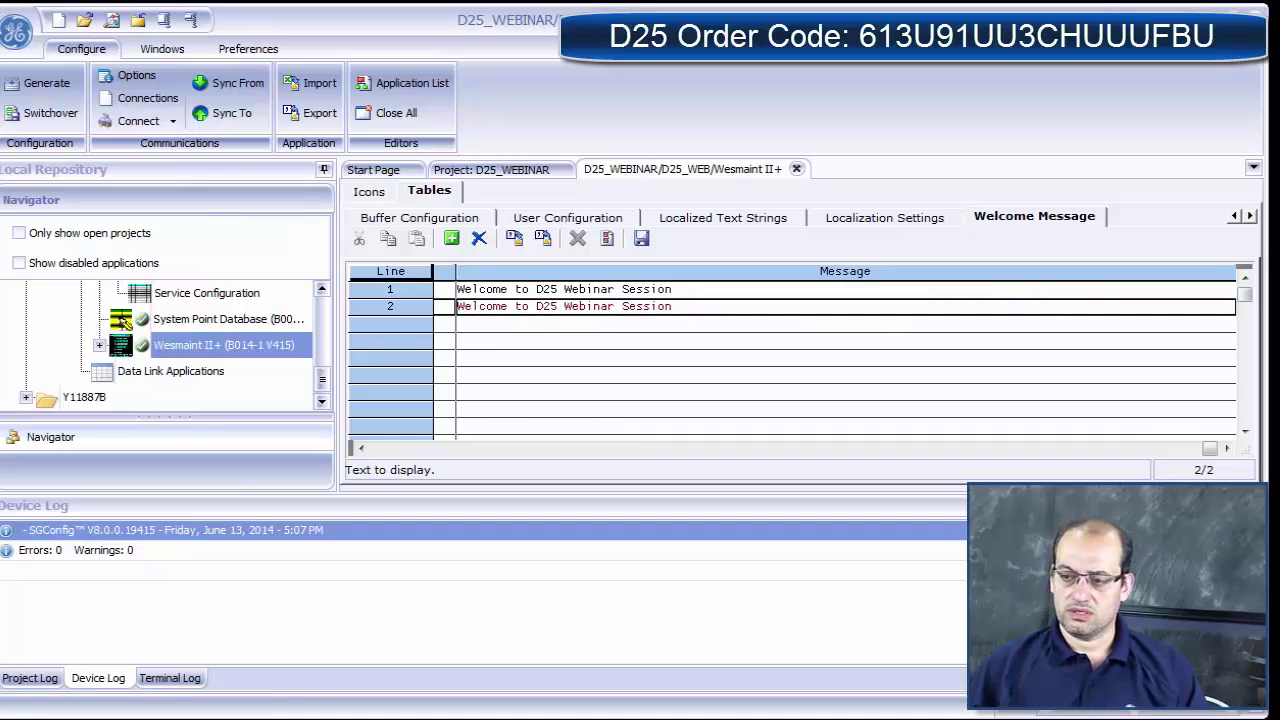
{"action": "left_click", "coordinate": [668, 315]}
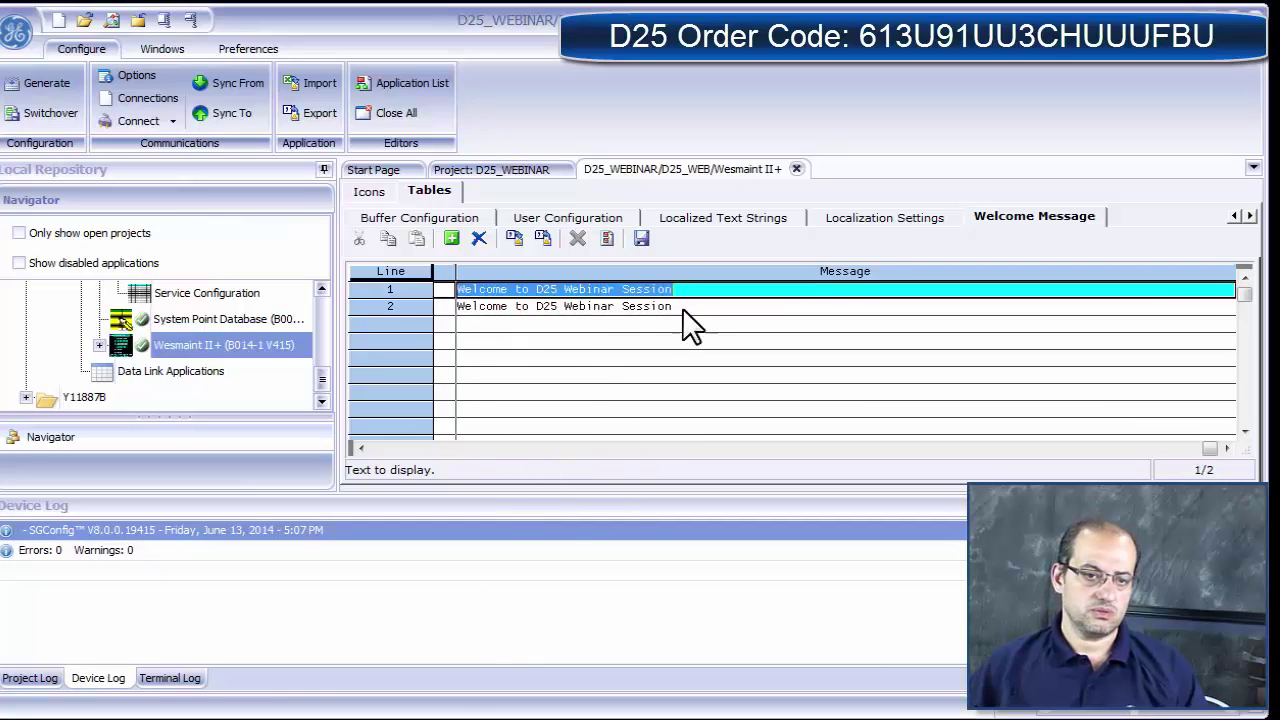
{"action": "left_click", "coordinate": [680, 319]}
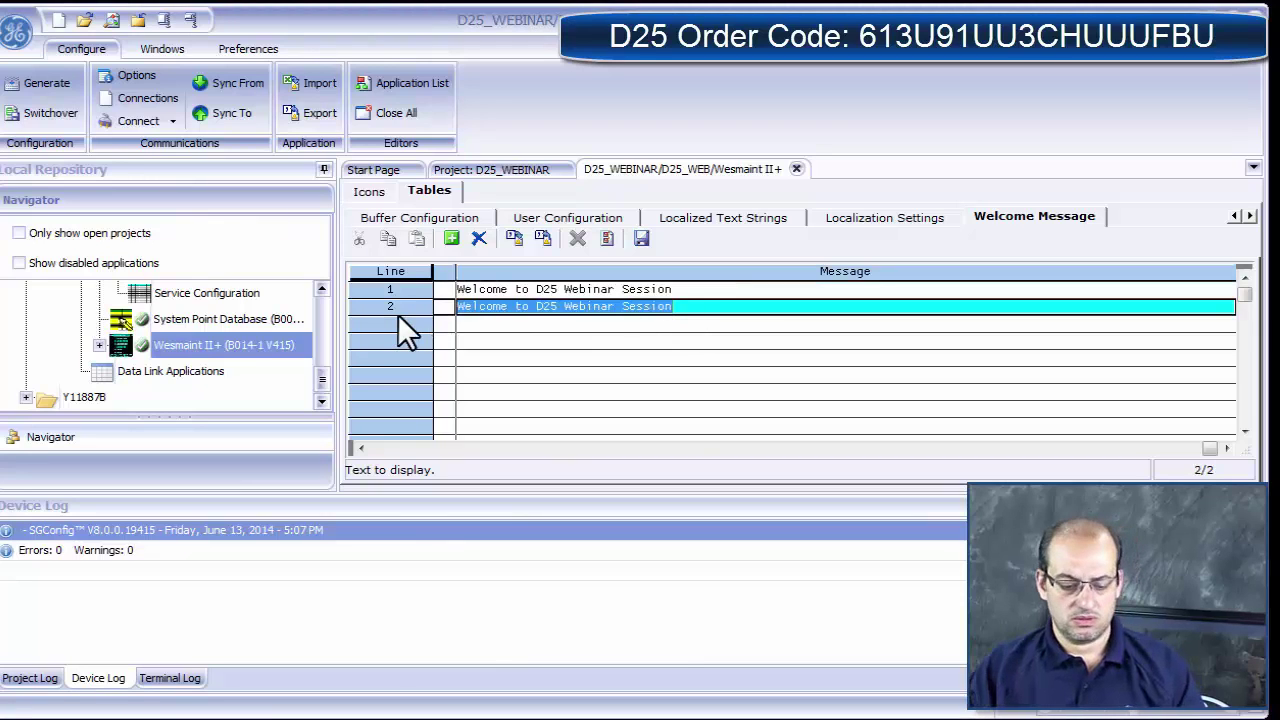
{"action": "type", "text": "23 of J"}
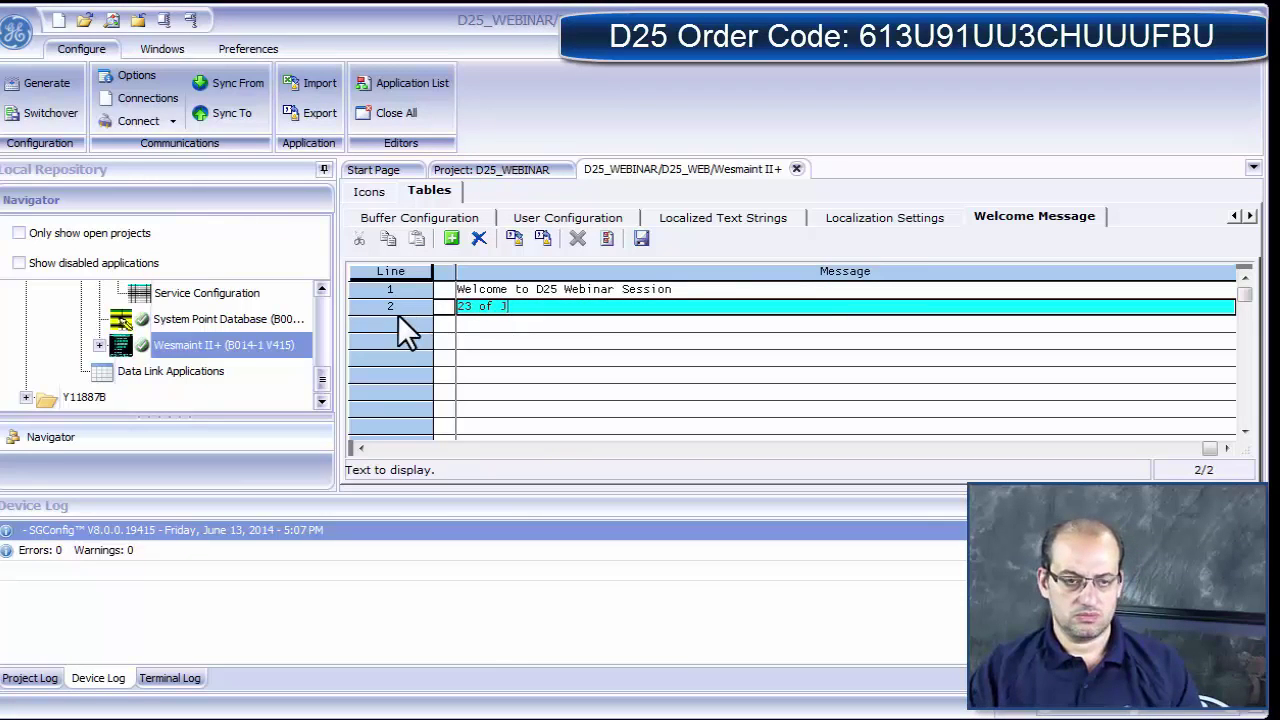
{"action": "type", "text": "une 2013"}
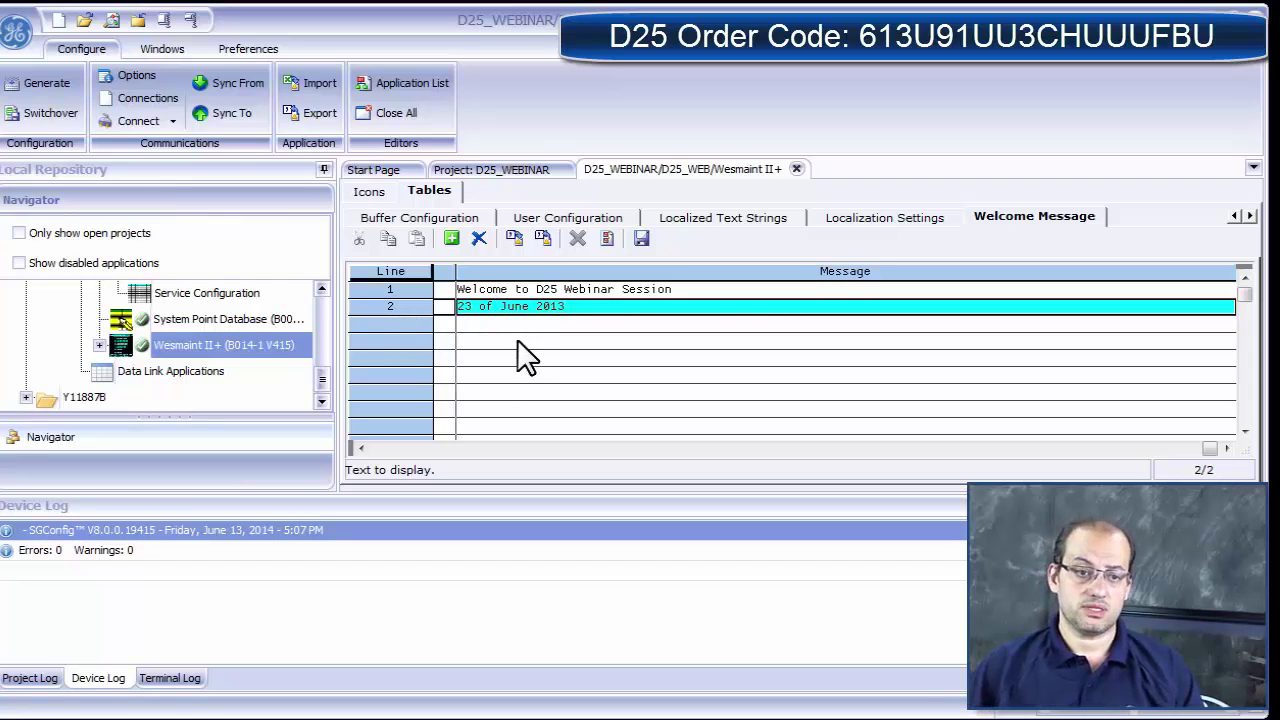
Add a third welcome message line at Row 10 with the Normal text attribute.
{"action": "key", "text": "Return"}
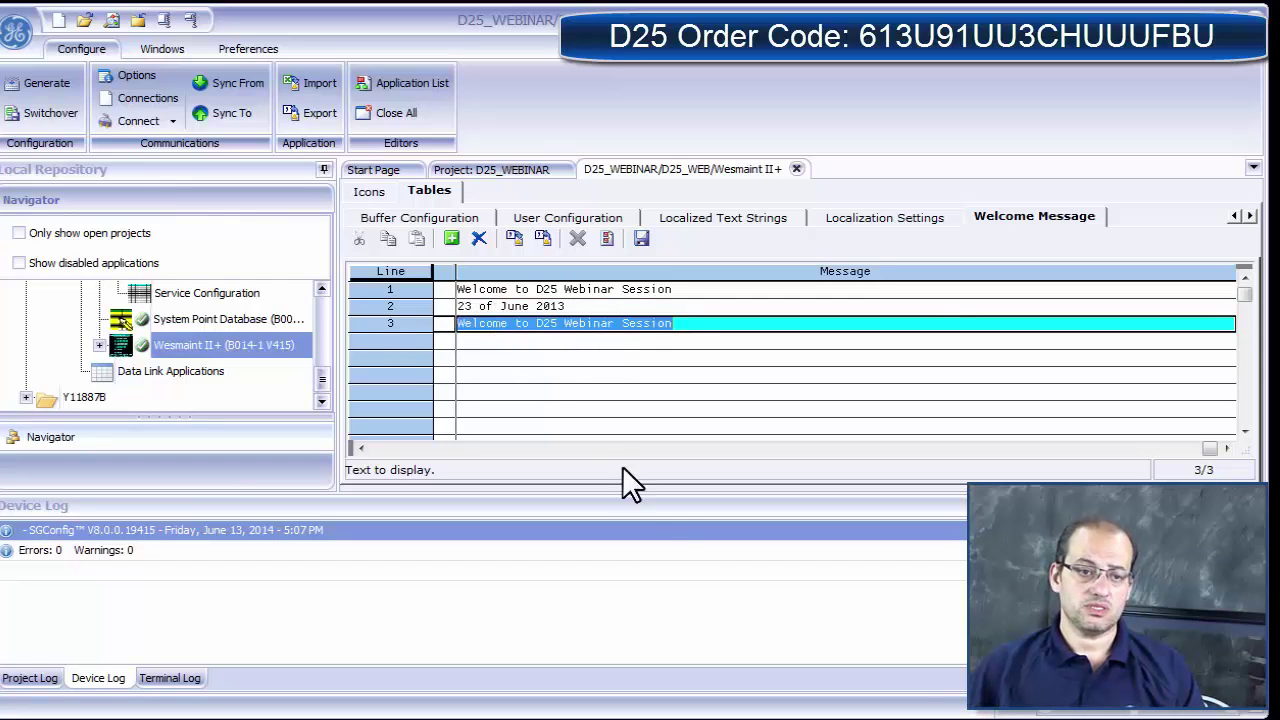
{"action": "left_click", "coordinate": [379, 447]}
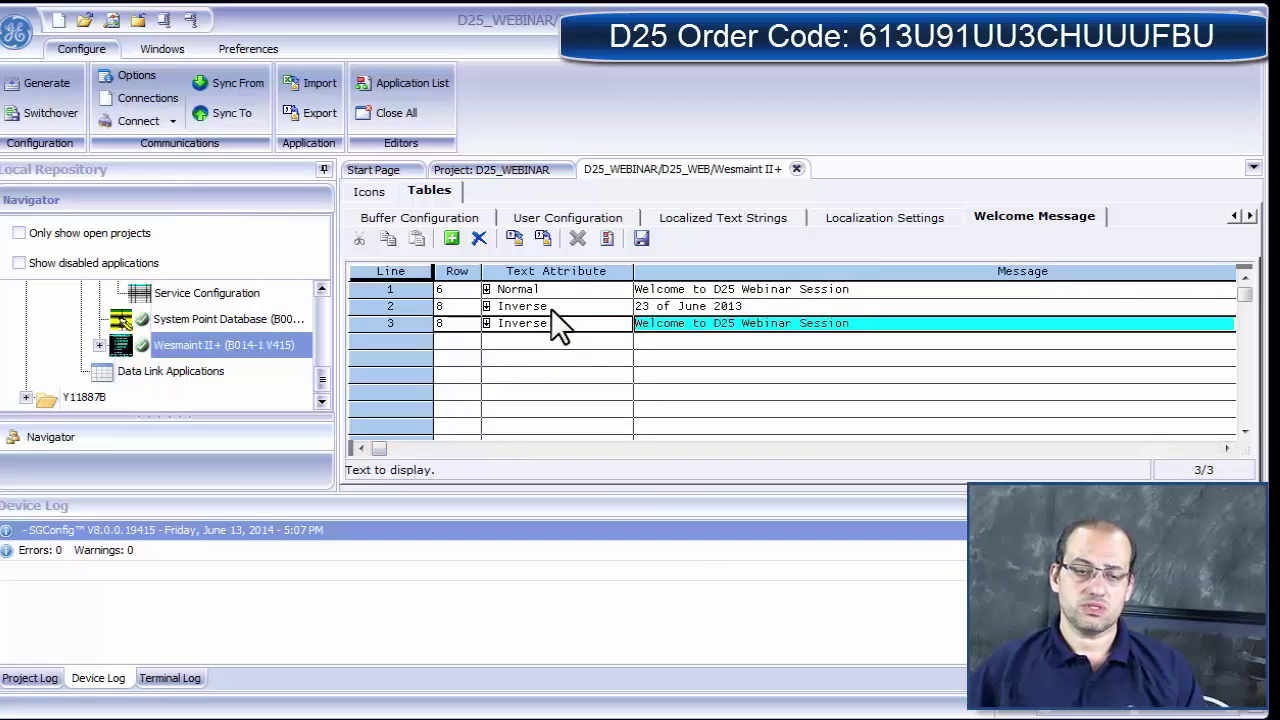
{"action": "left_click", "coordinate": [455, 322]}
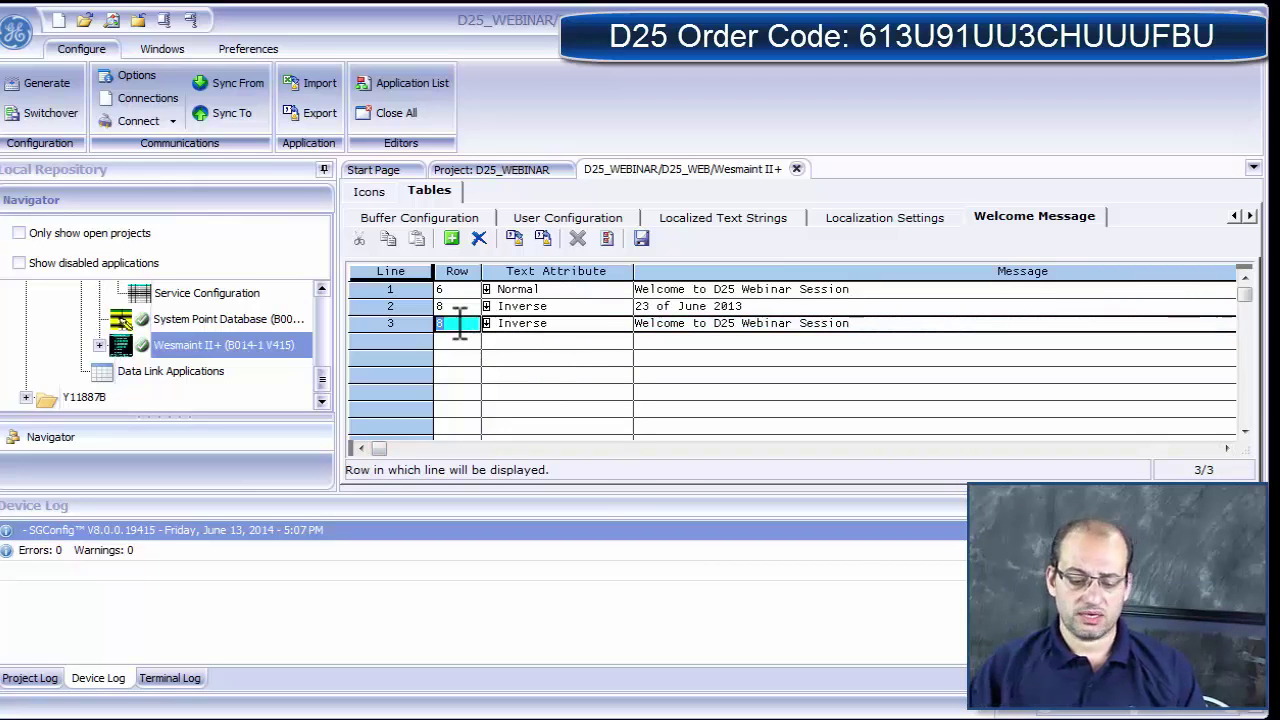
{"action": "type", "text": "10"}
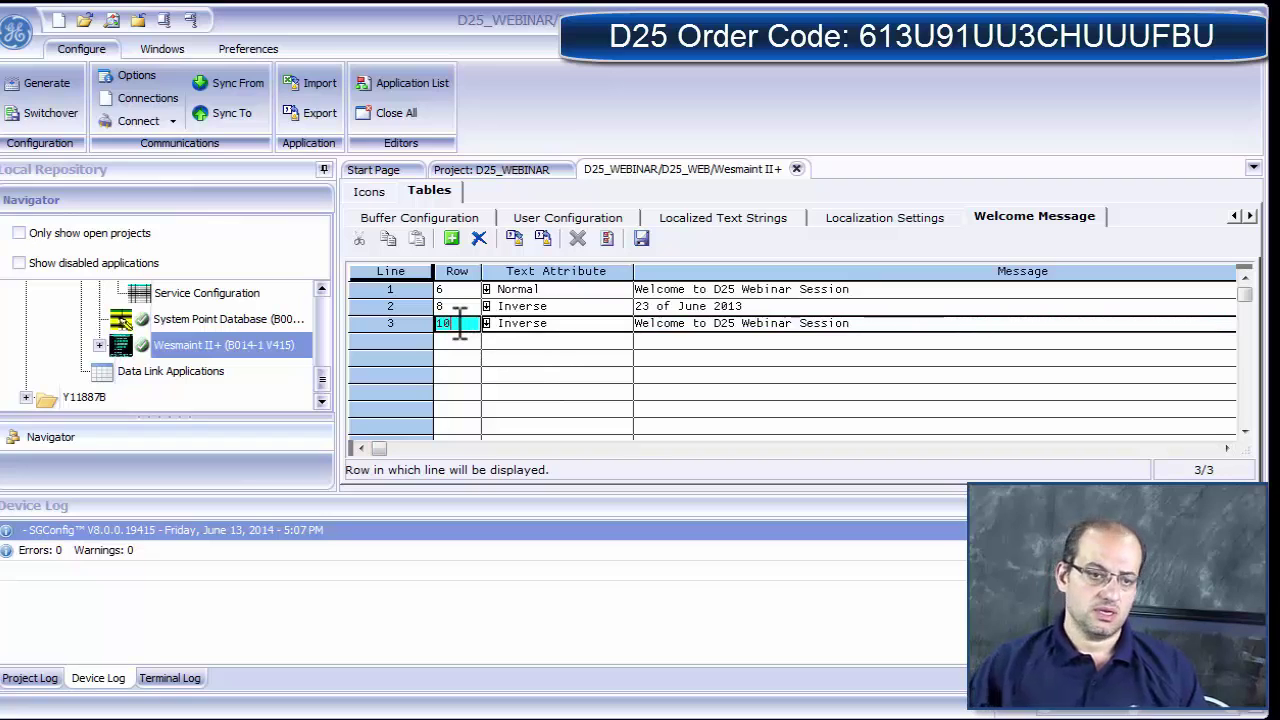
{"action": "left_click", "coordinate": [524, 323]}
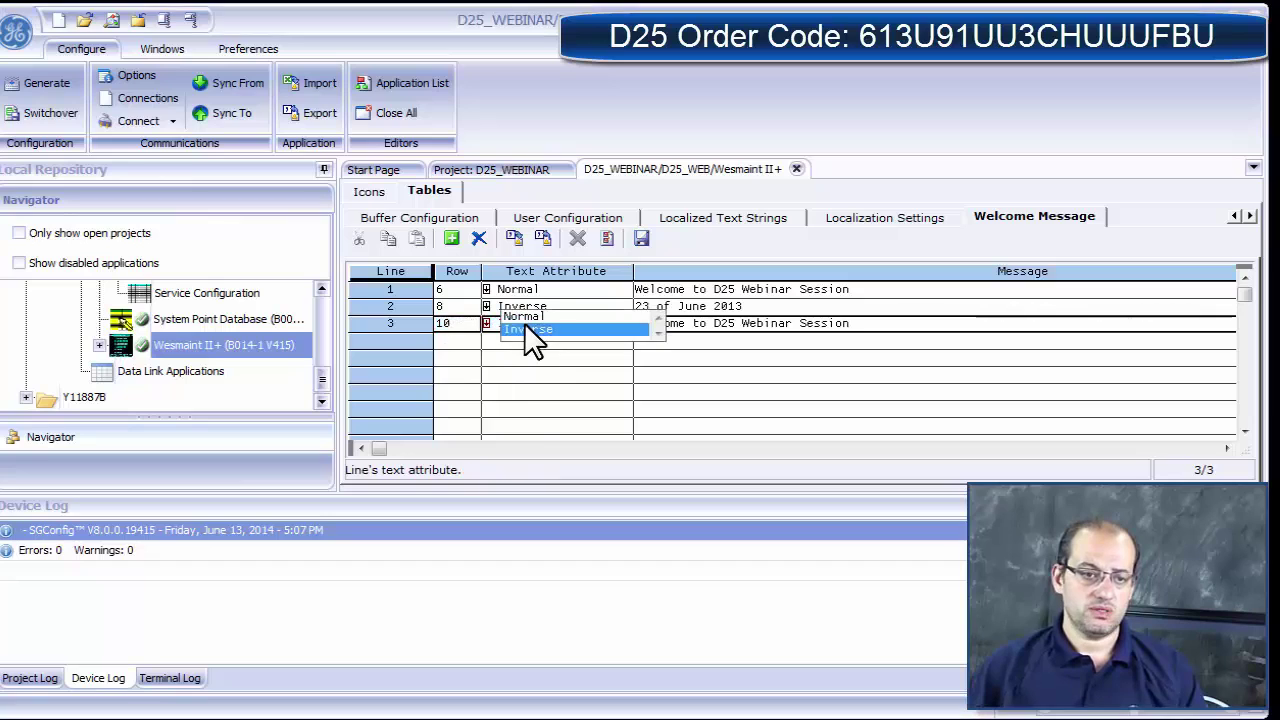
{"action": "left_click", "coordinate": [541, 314]}
Set the message of welcome line 3 to "Login:" and save the Wesmaint II+ table changes.
{"action": "left_click", "coordinate": [849, 323]}
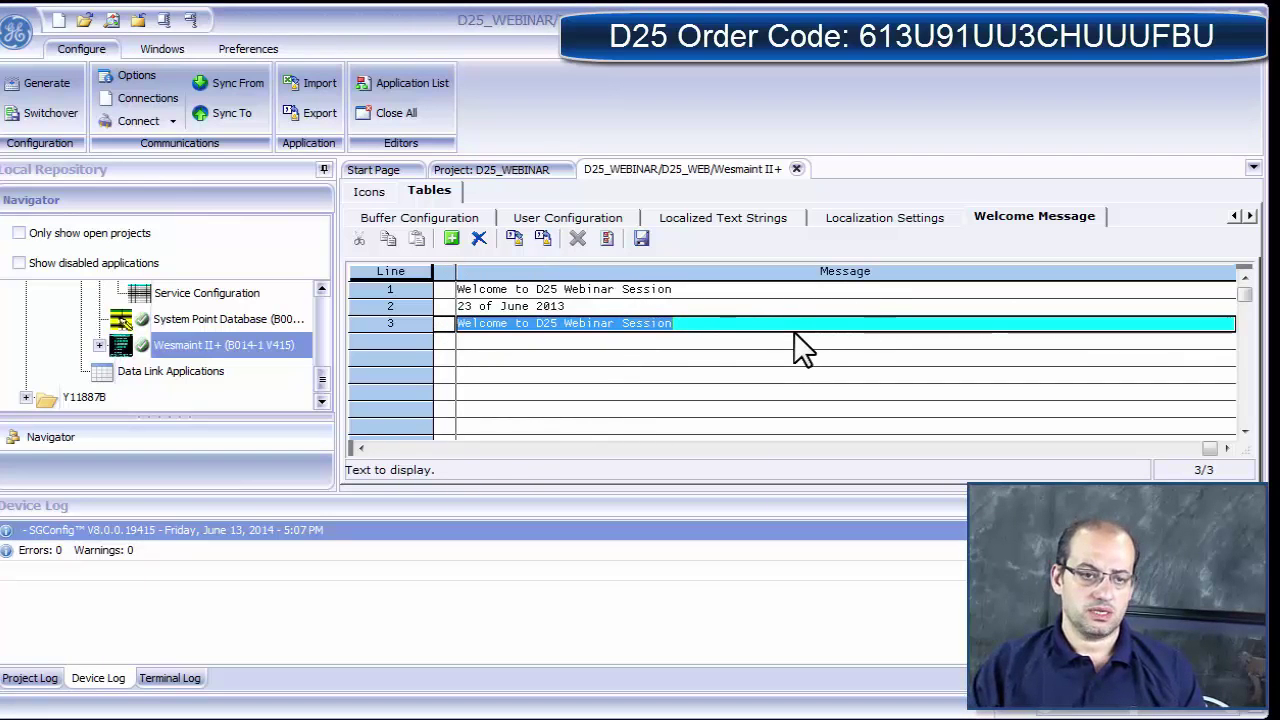
{"action": "type", "text": "Login:"}
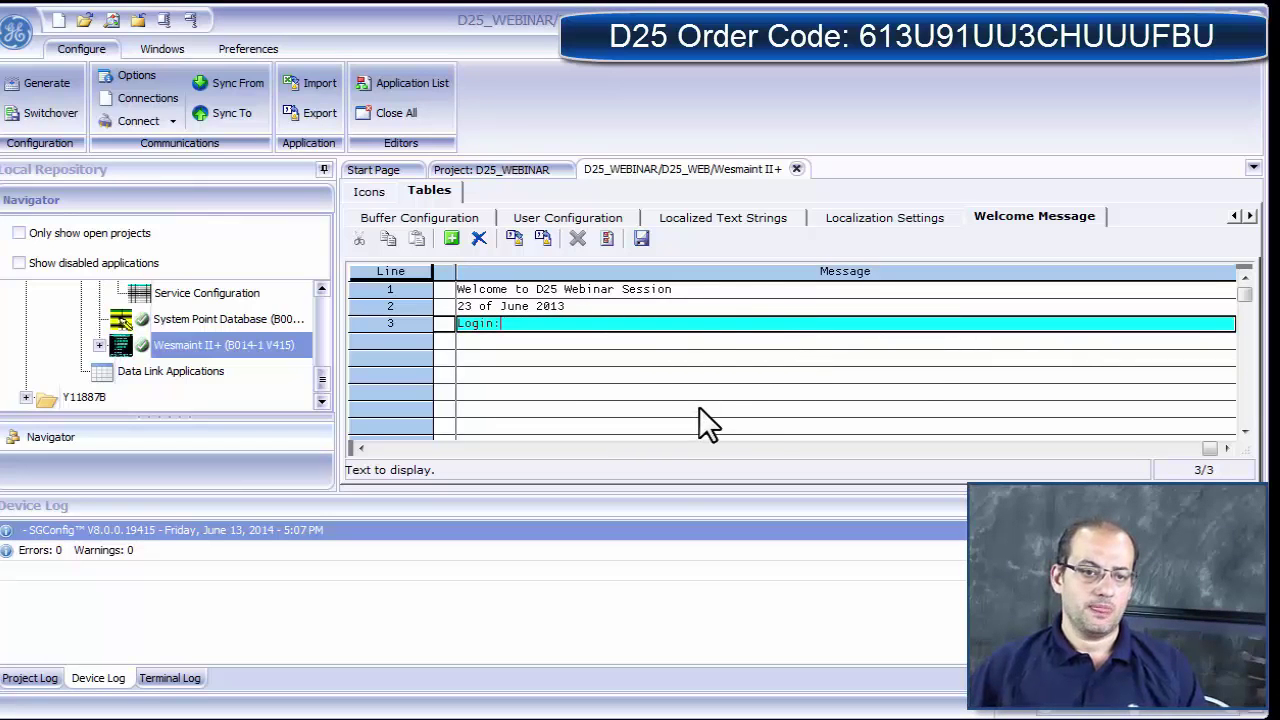
{"action": "left_click", "coordinate": [641, 239]}
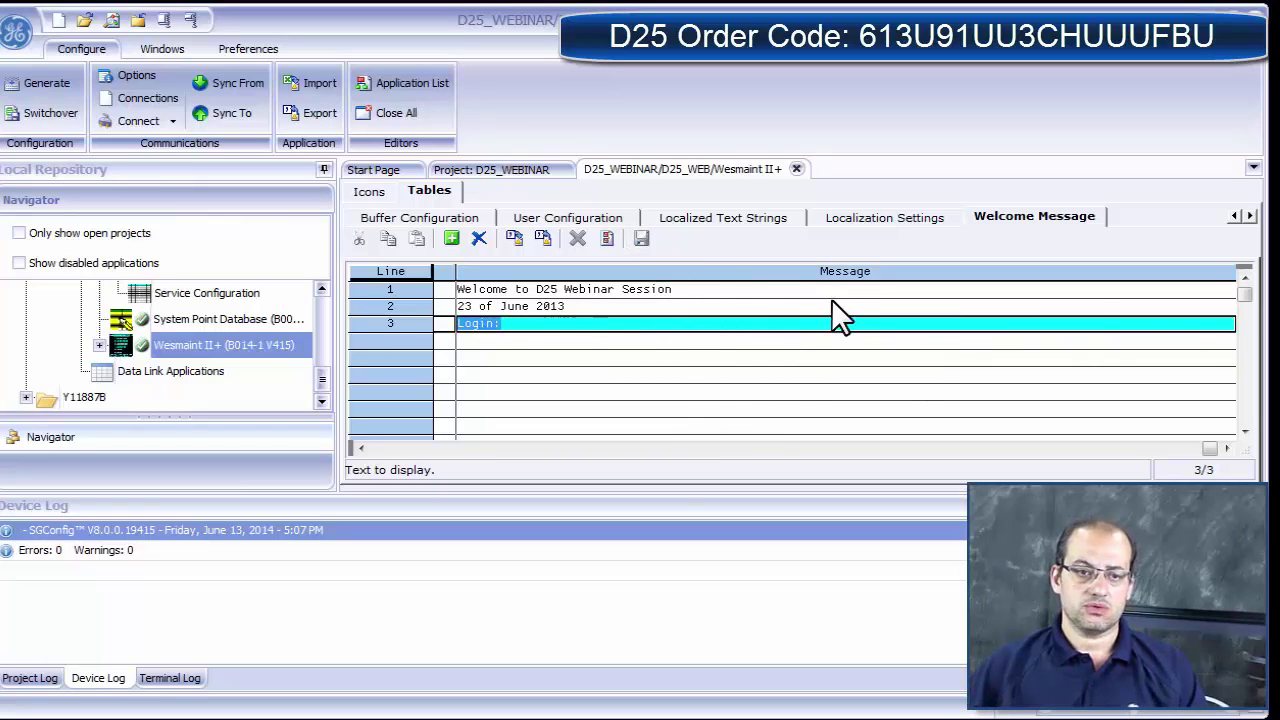